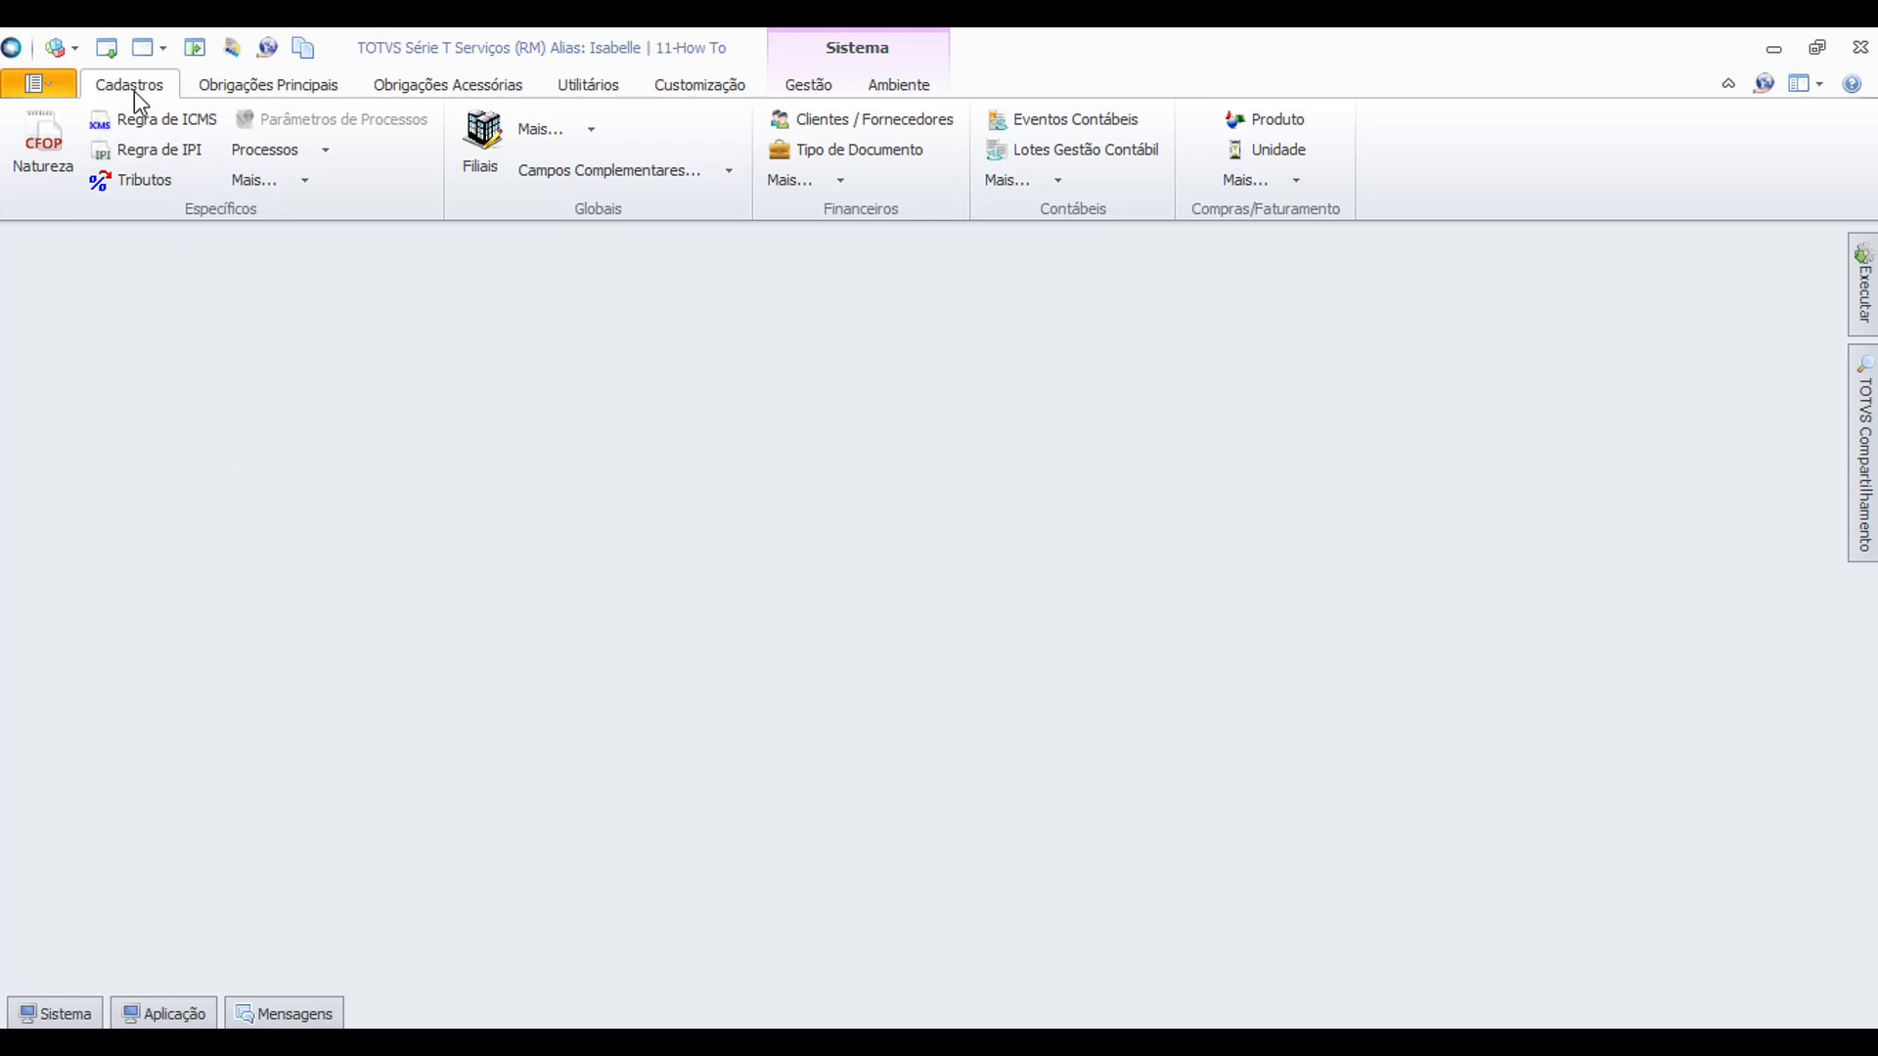
Open the Parâmetros ECF - Escrituração Contábil Fiscal attachment of the Matriz branch, loading it with the Todos filter.
click(491, 150)
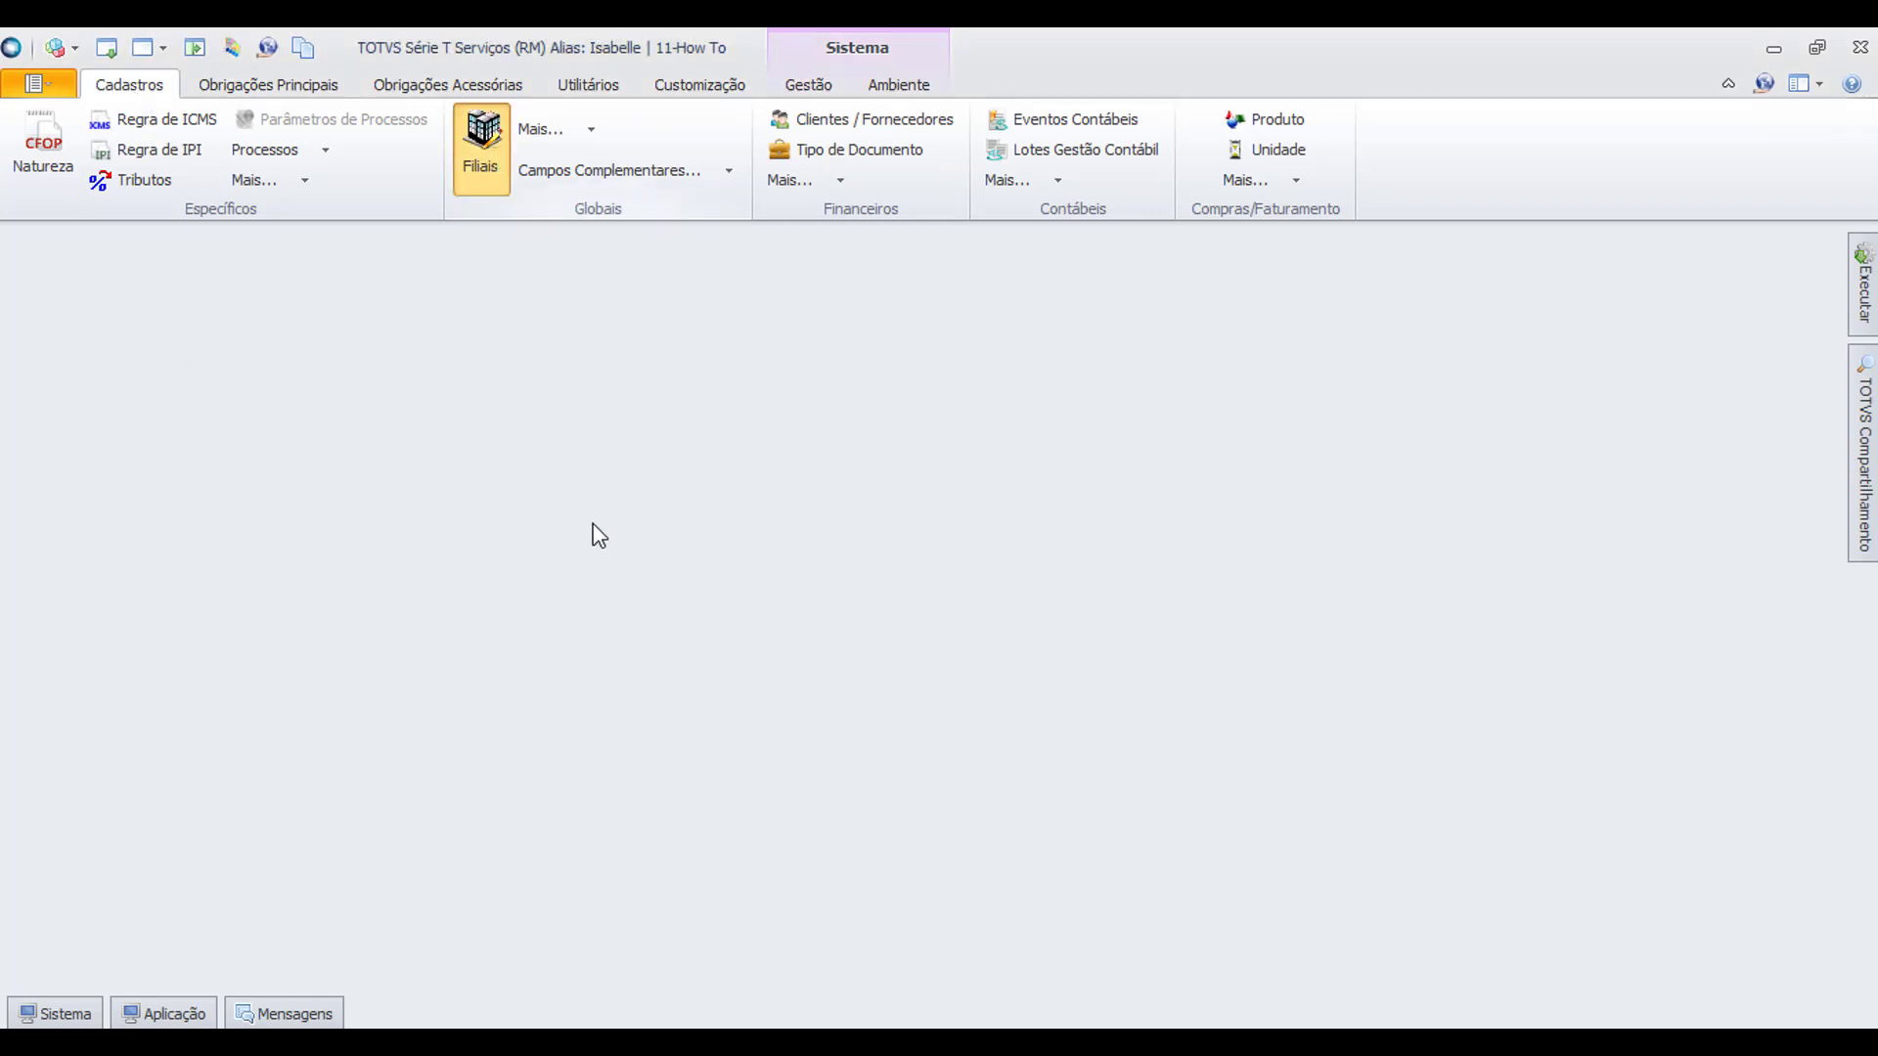
click(55, 432)
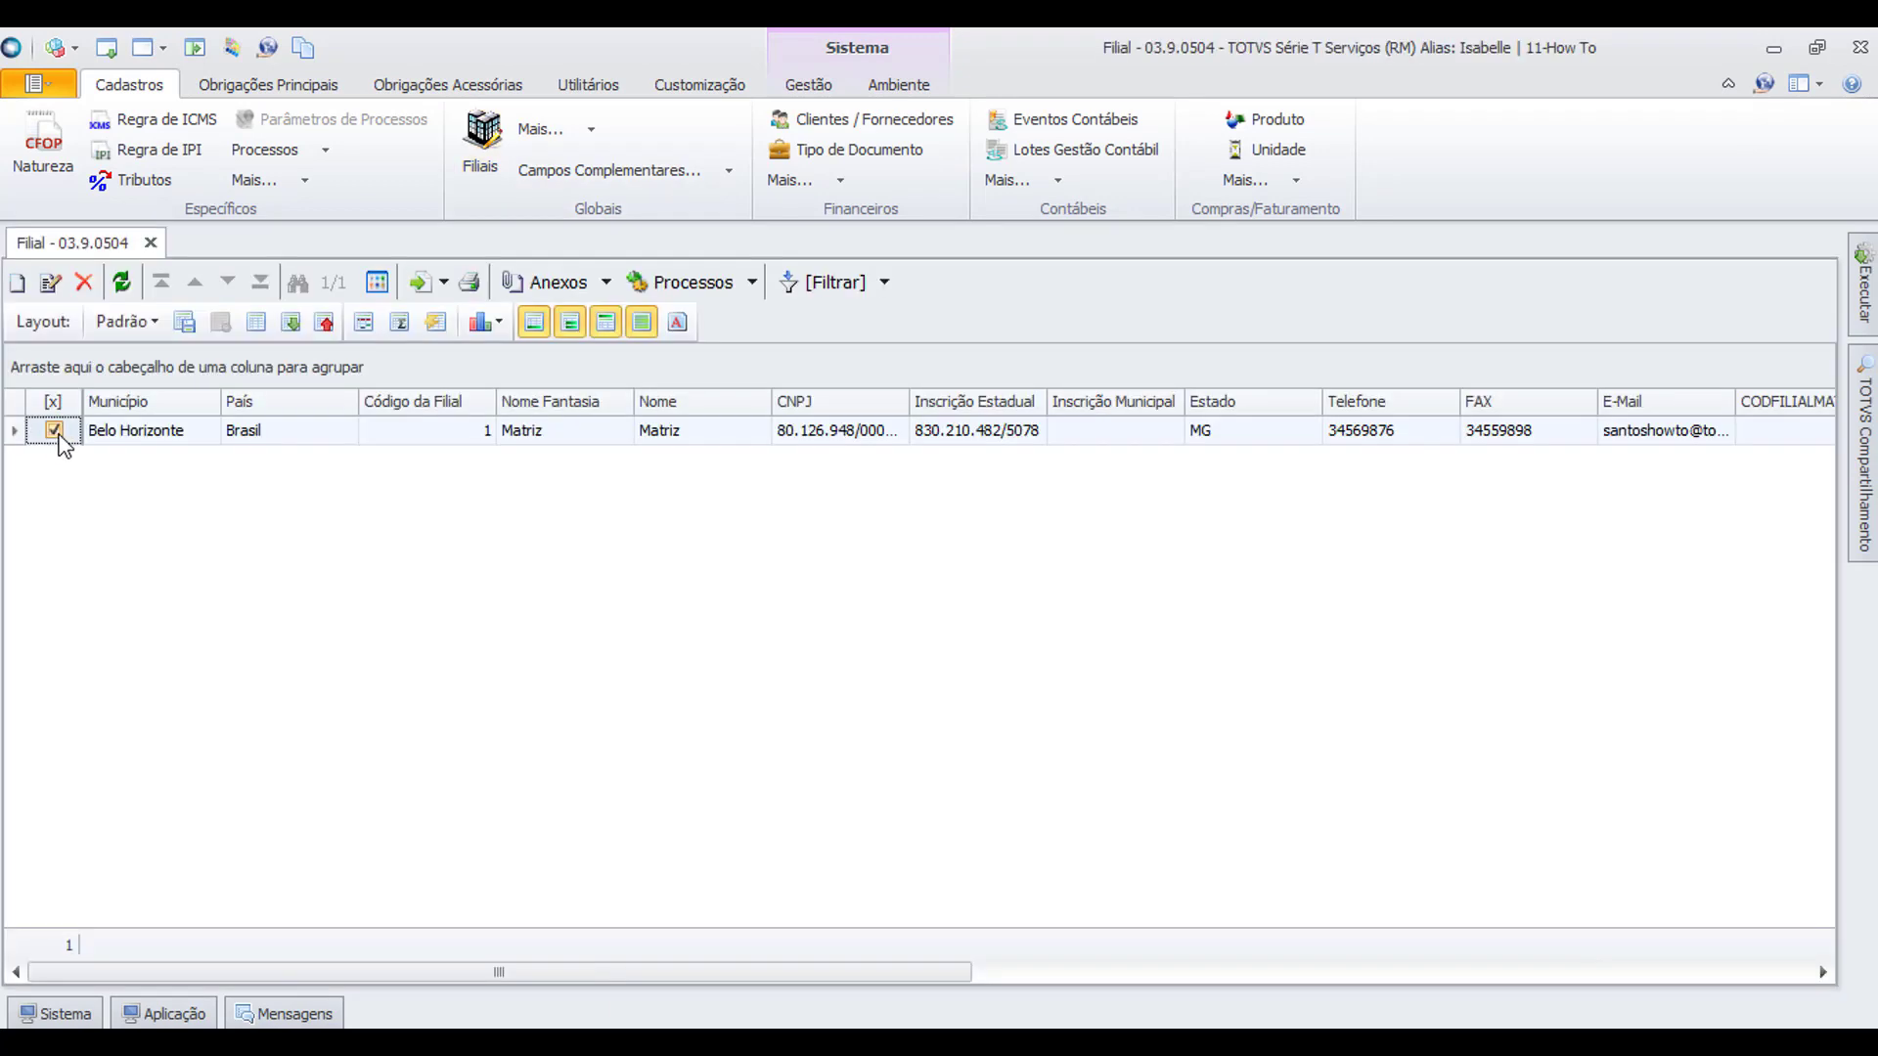
click(607, 282)
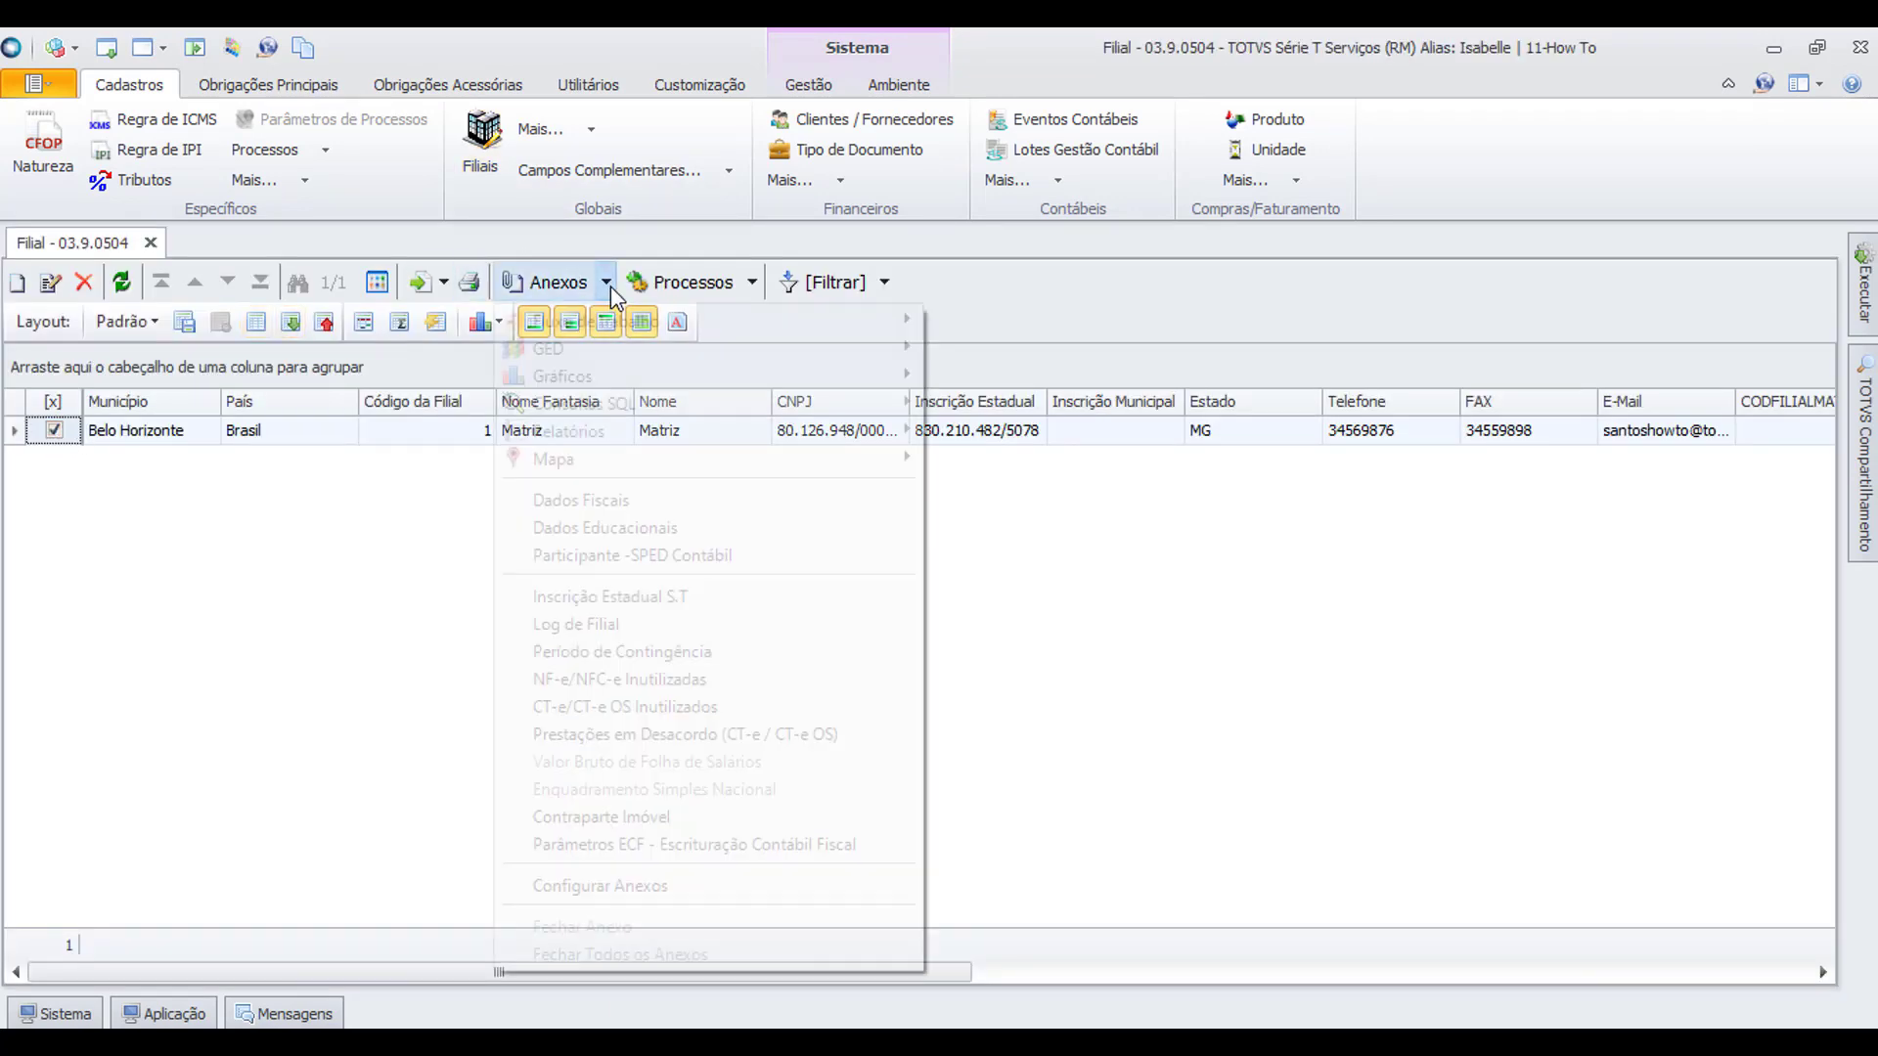
click(606, 283)
click(606, 282)
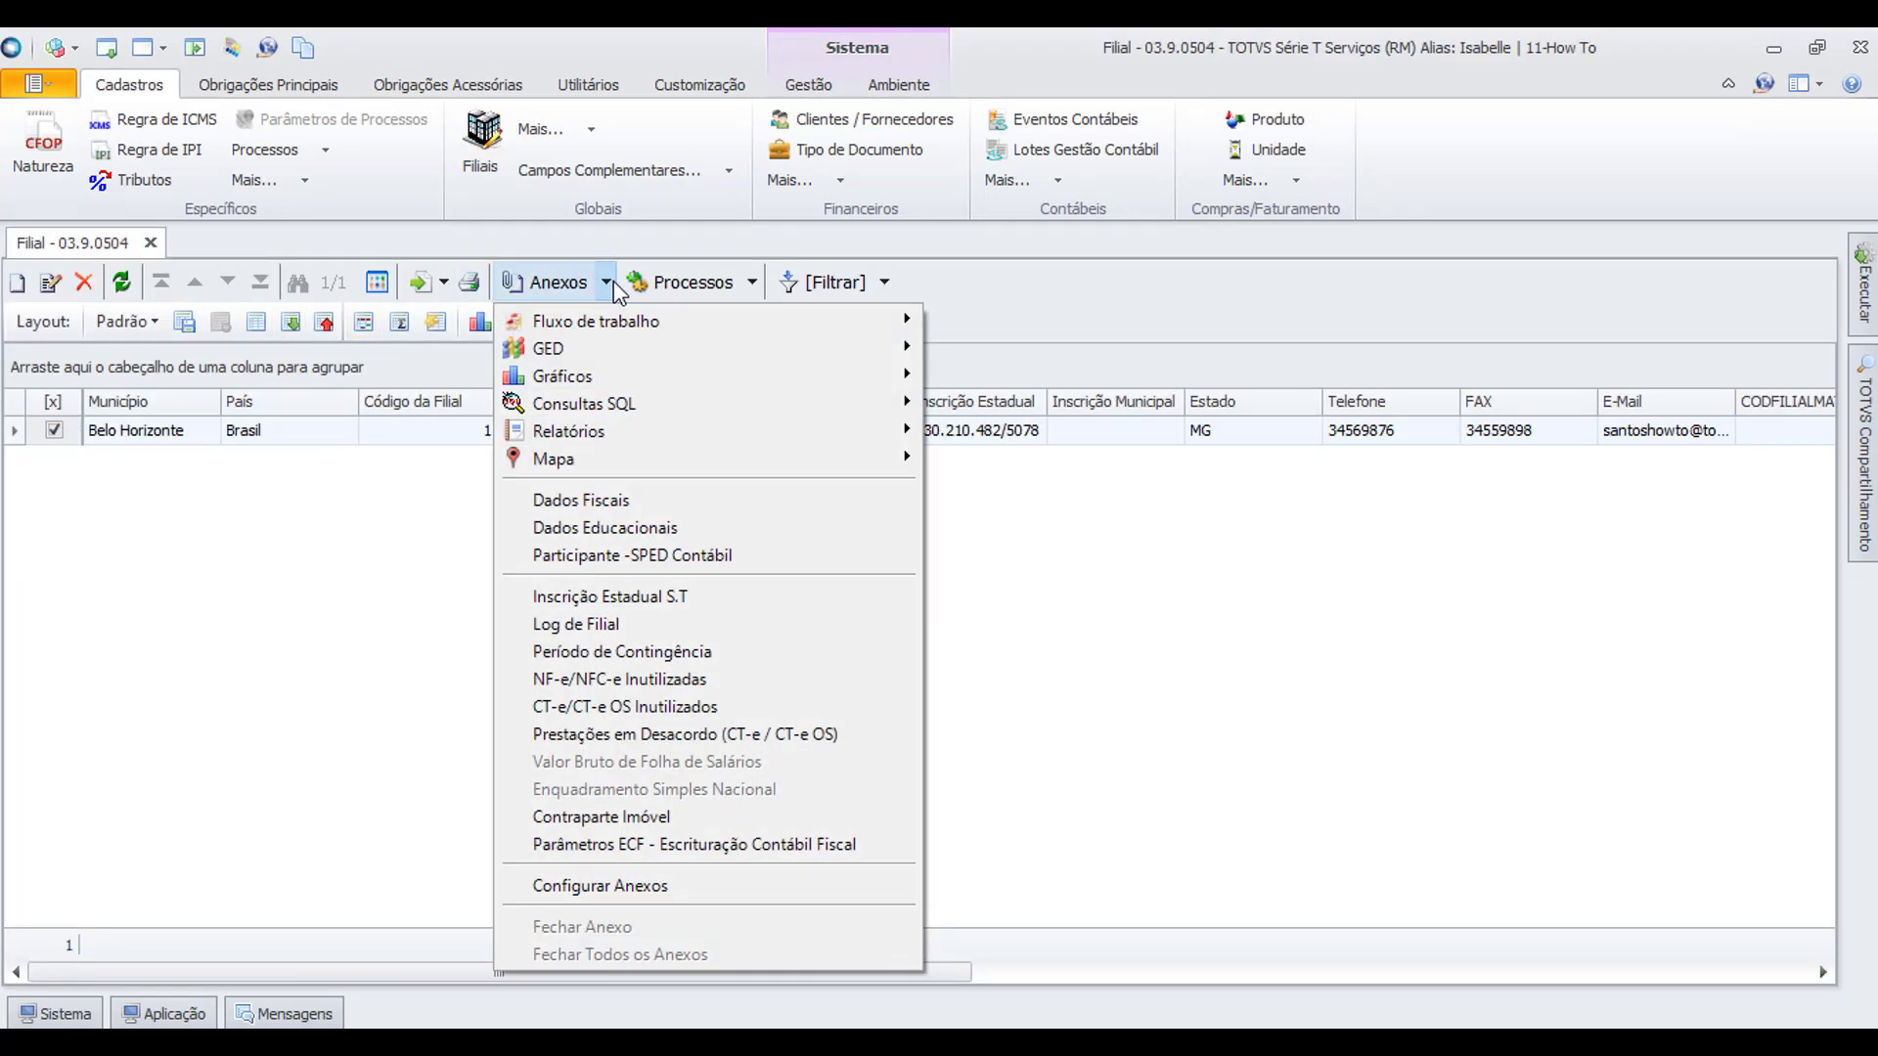
click(670, 847)
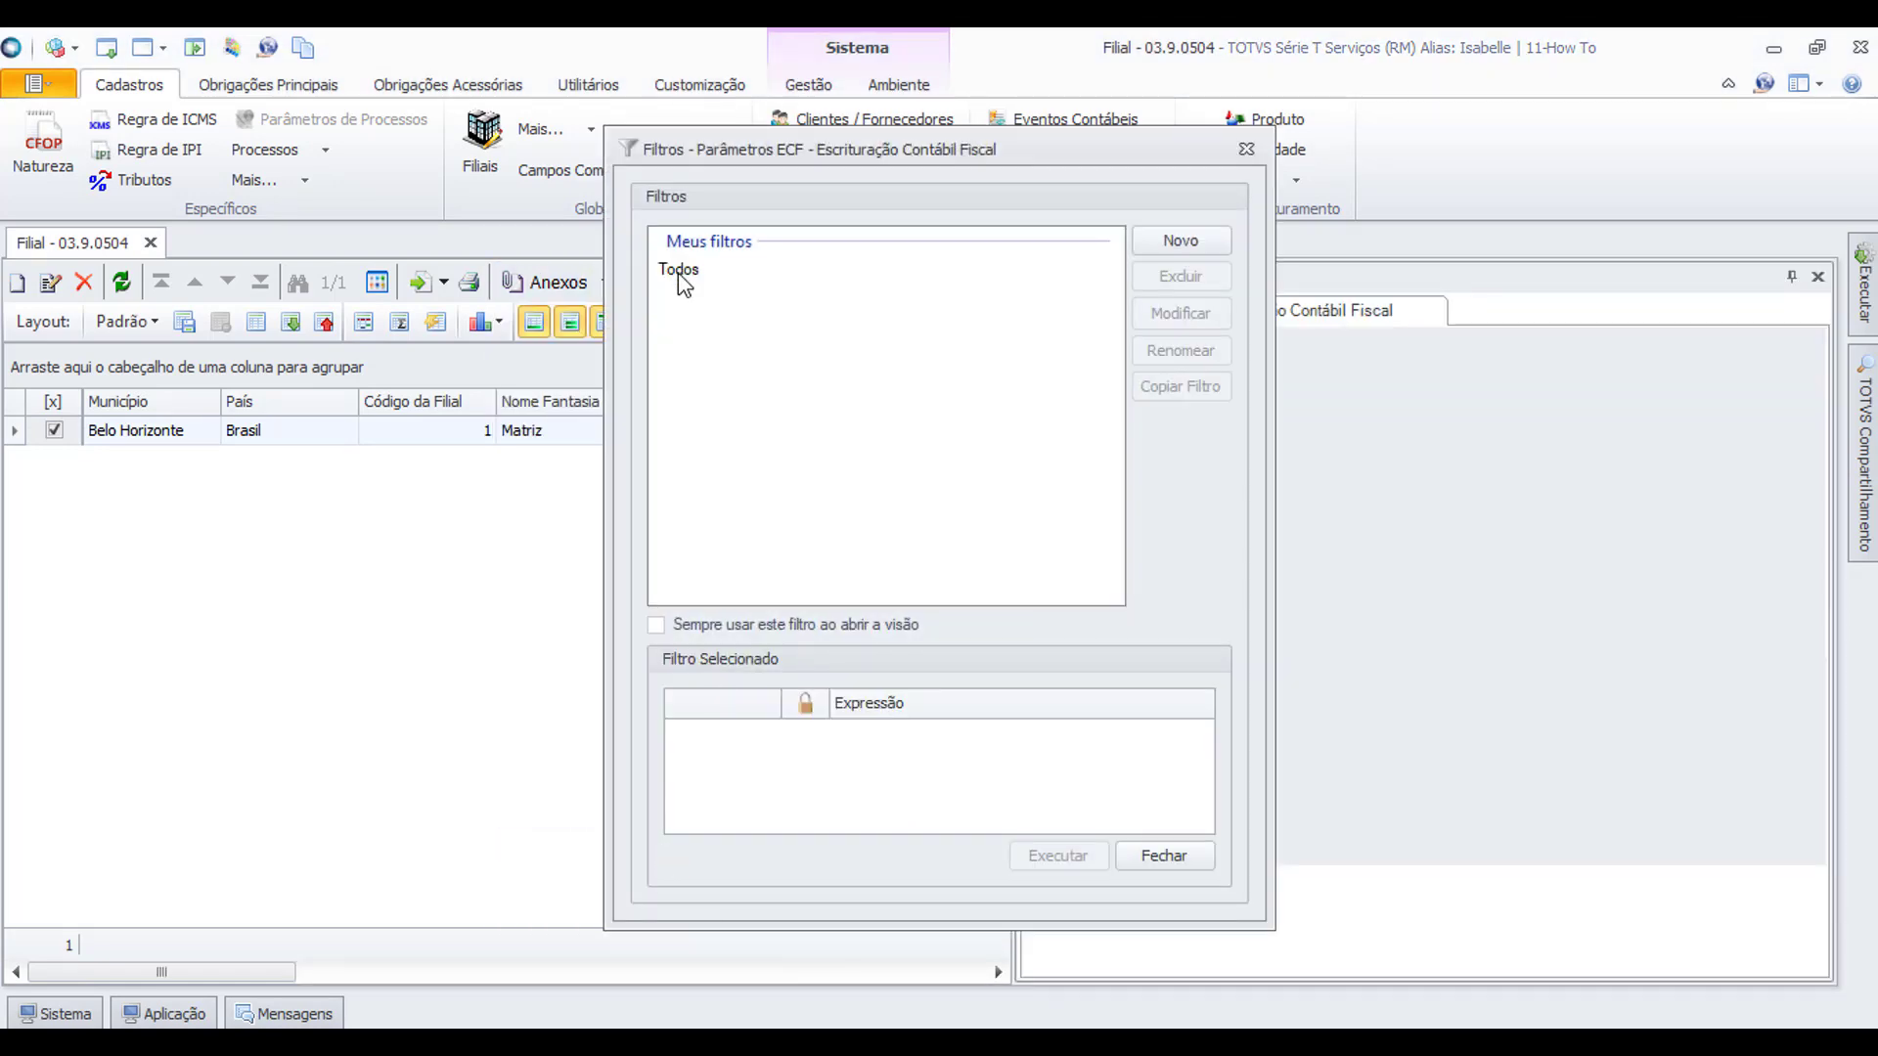
click(730, 281)
click(1052, 861)
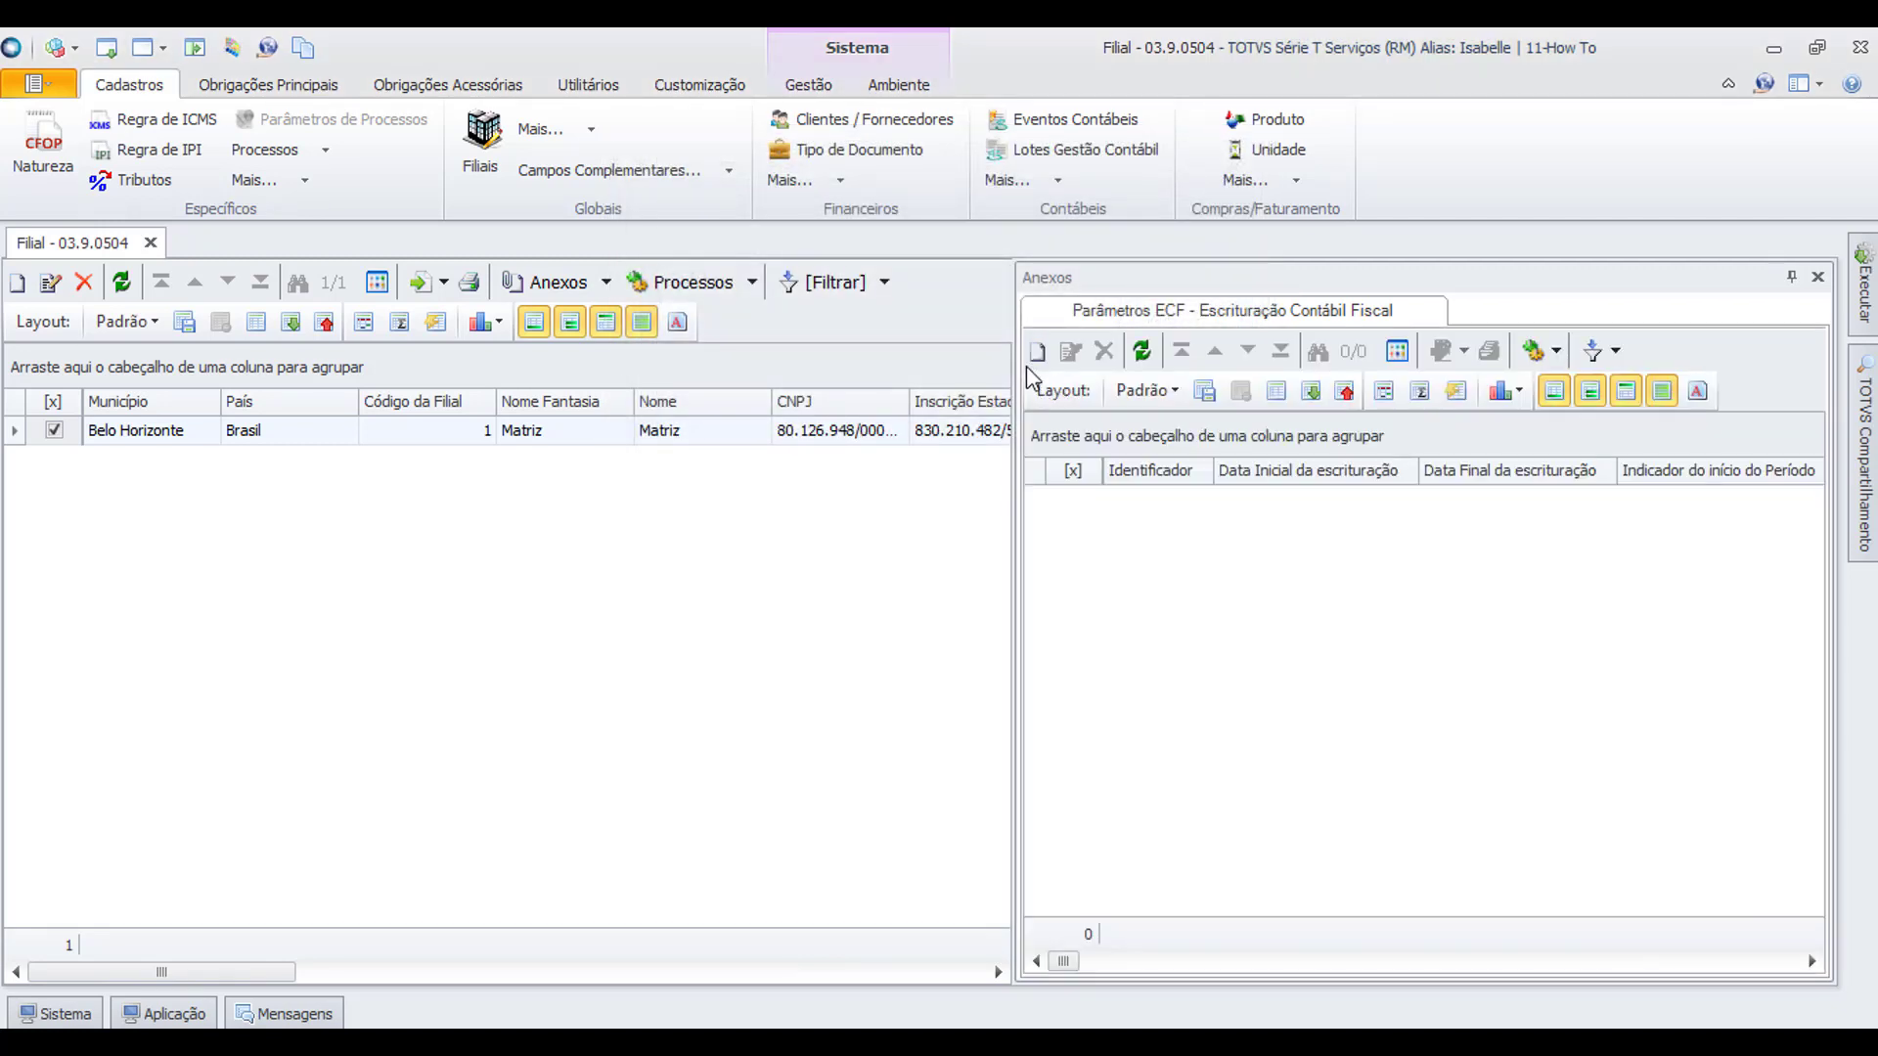
Create a new ECF parameter record with start date 01/01/2019 and end date 31/12/2019.
click(1039, 354)
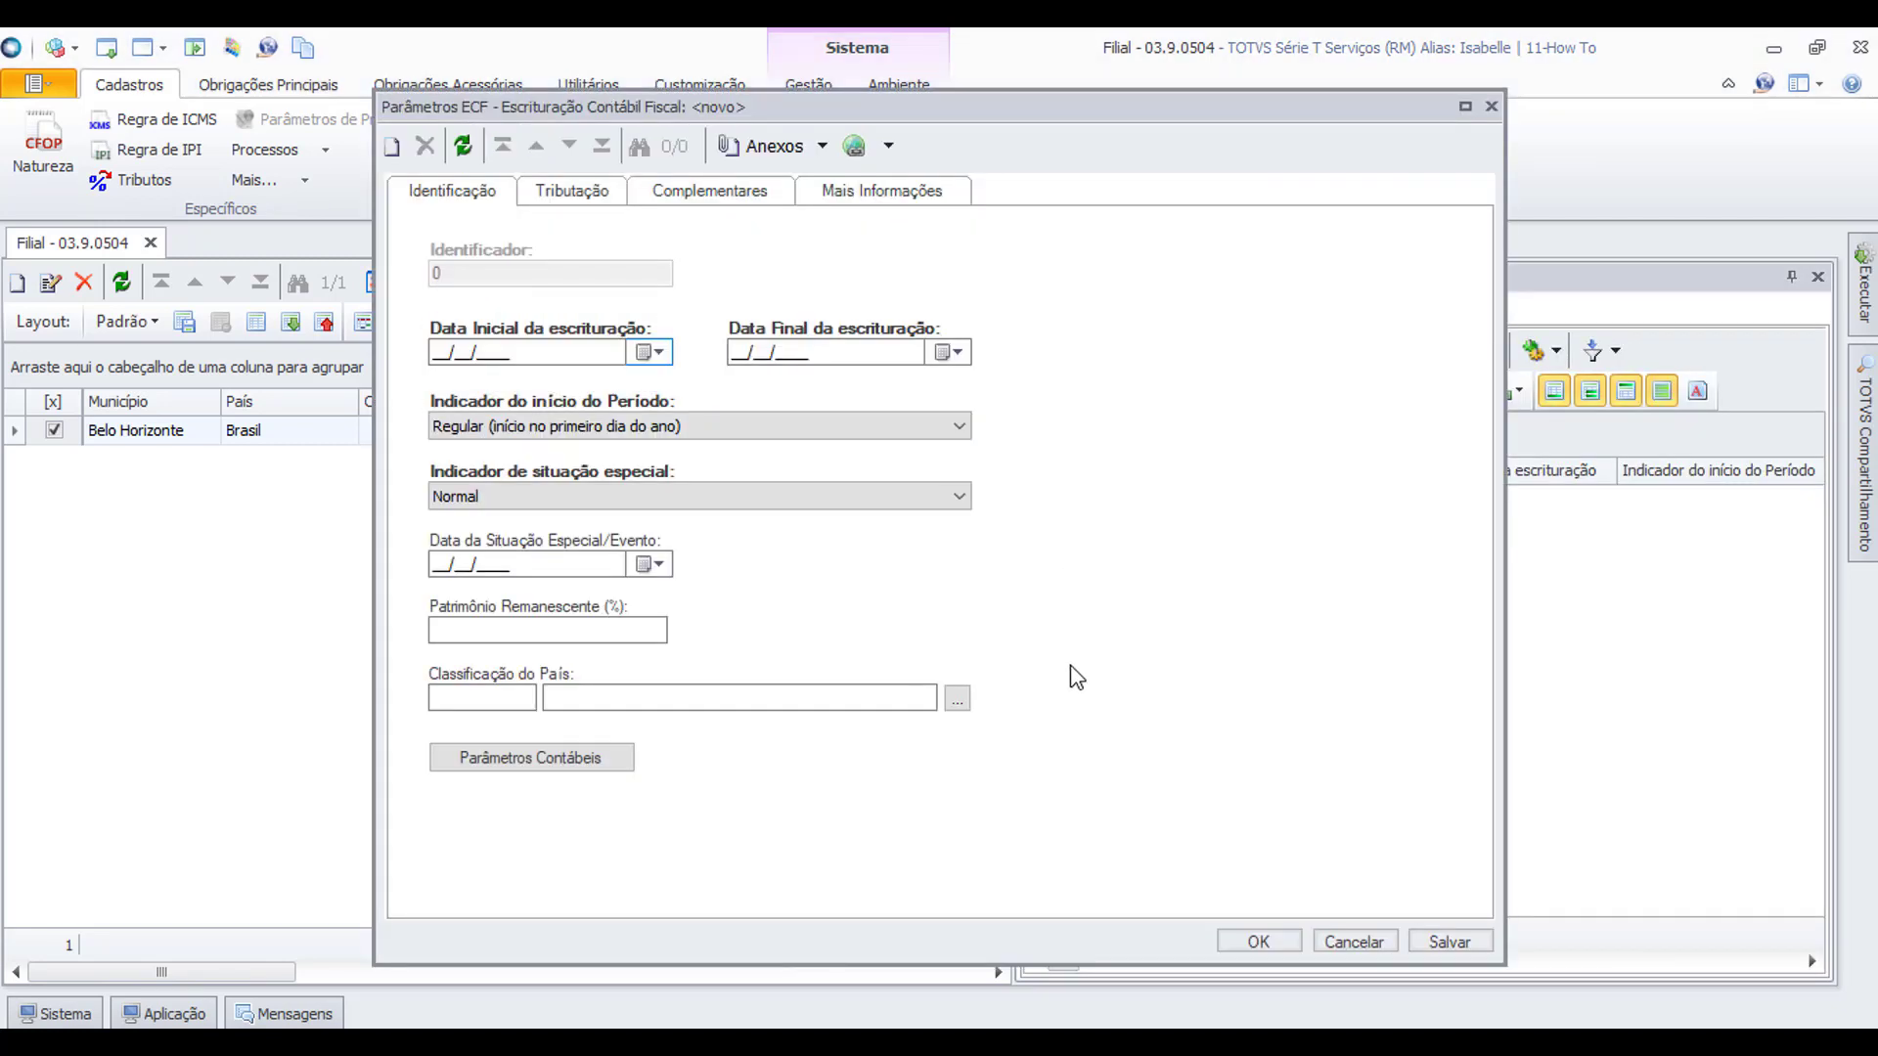
click(564, 355)
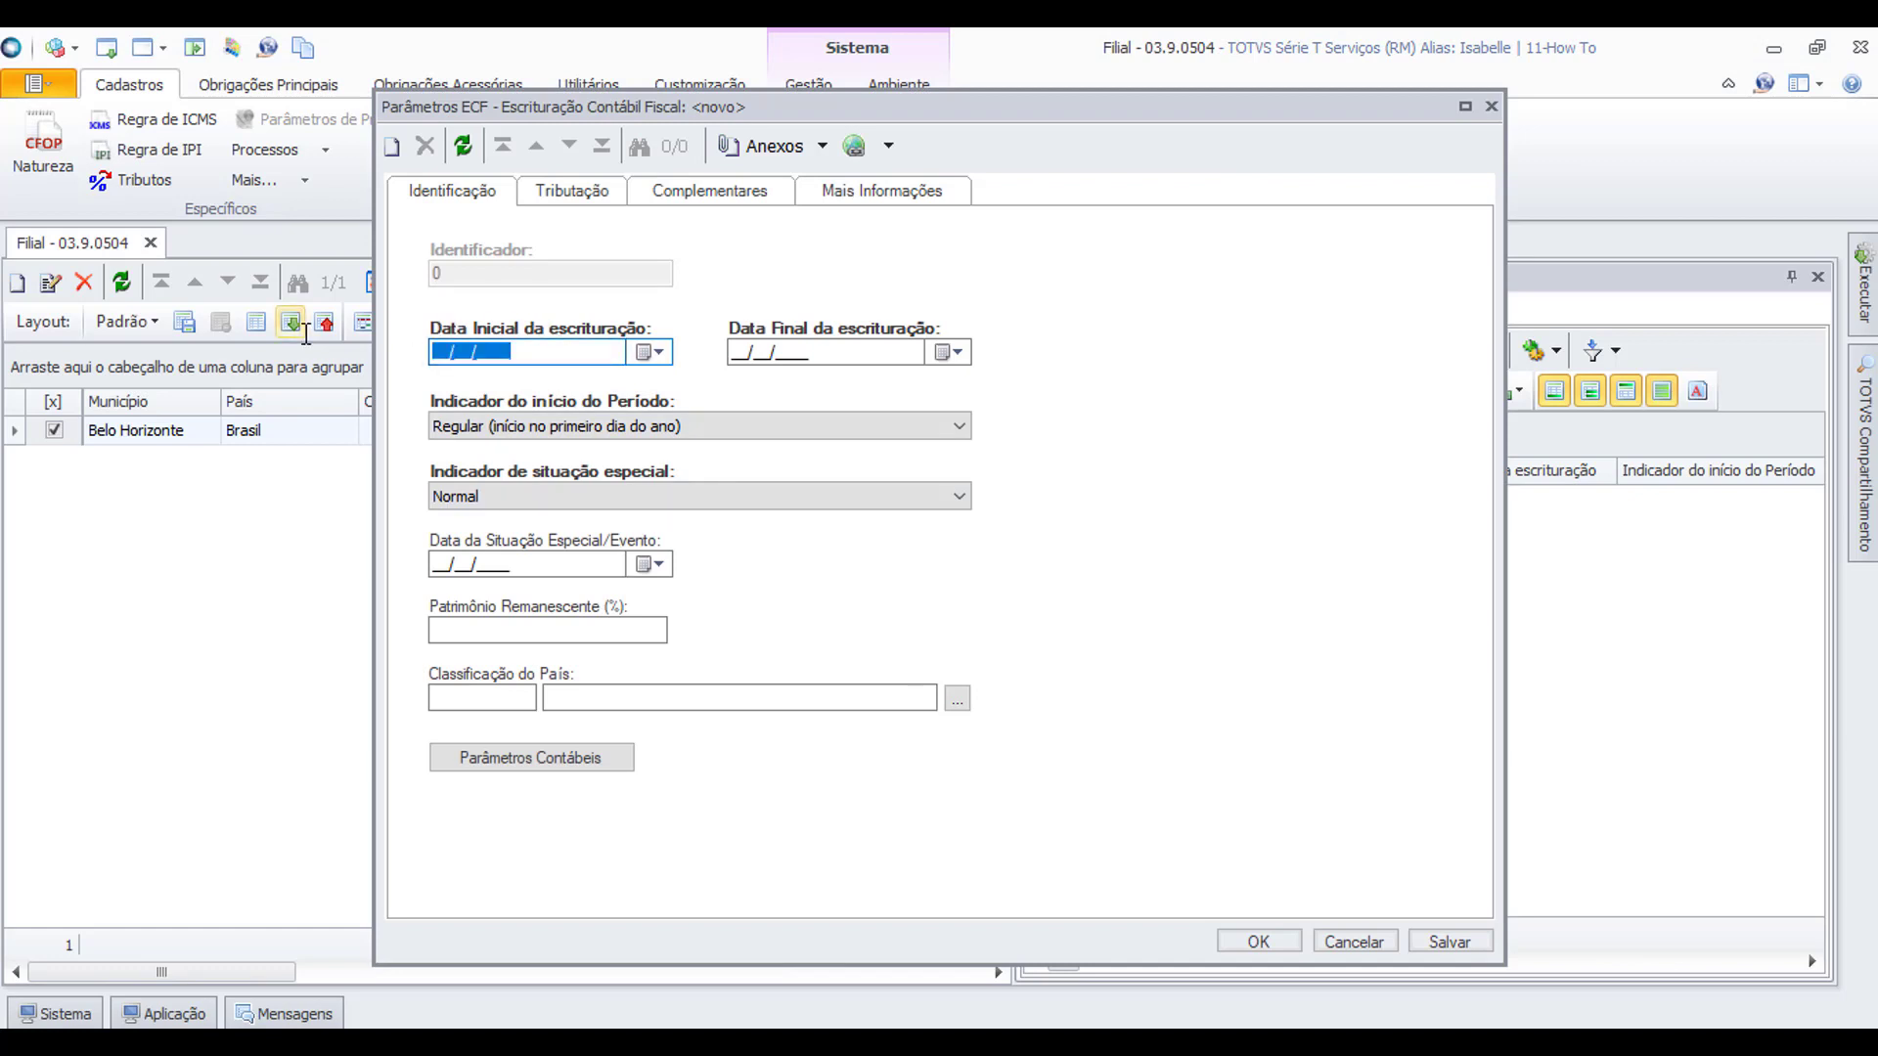
text(01/01/2019)
key(Tab)
text(31122019)
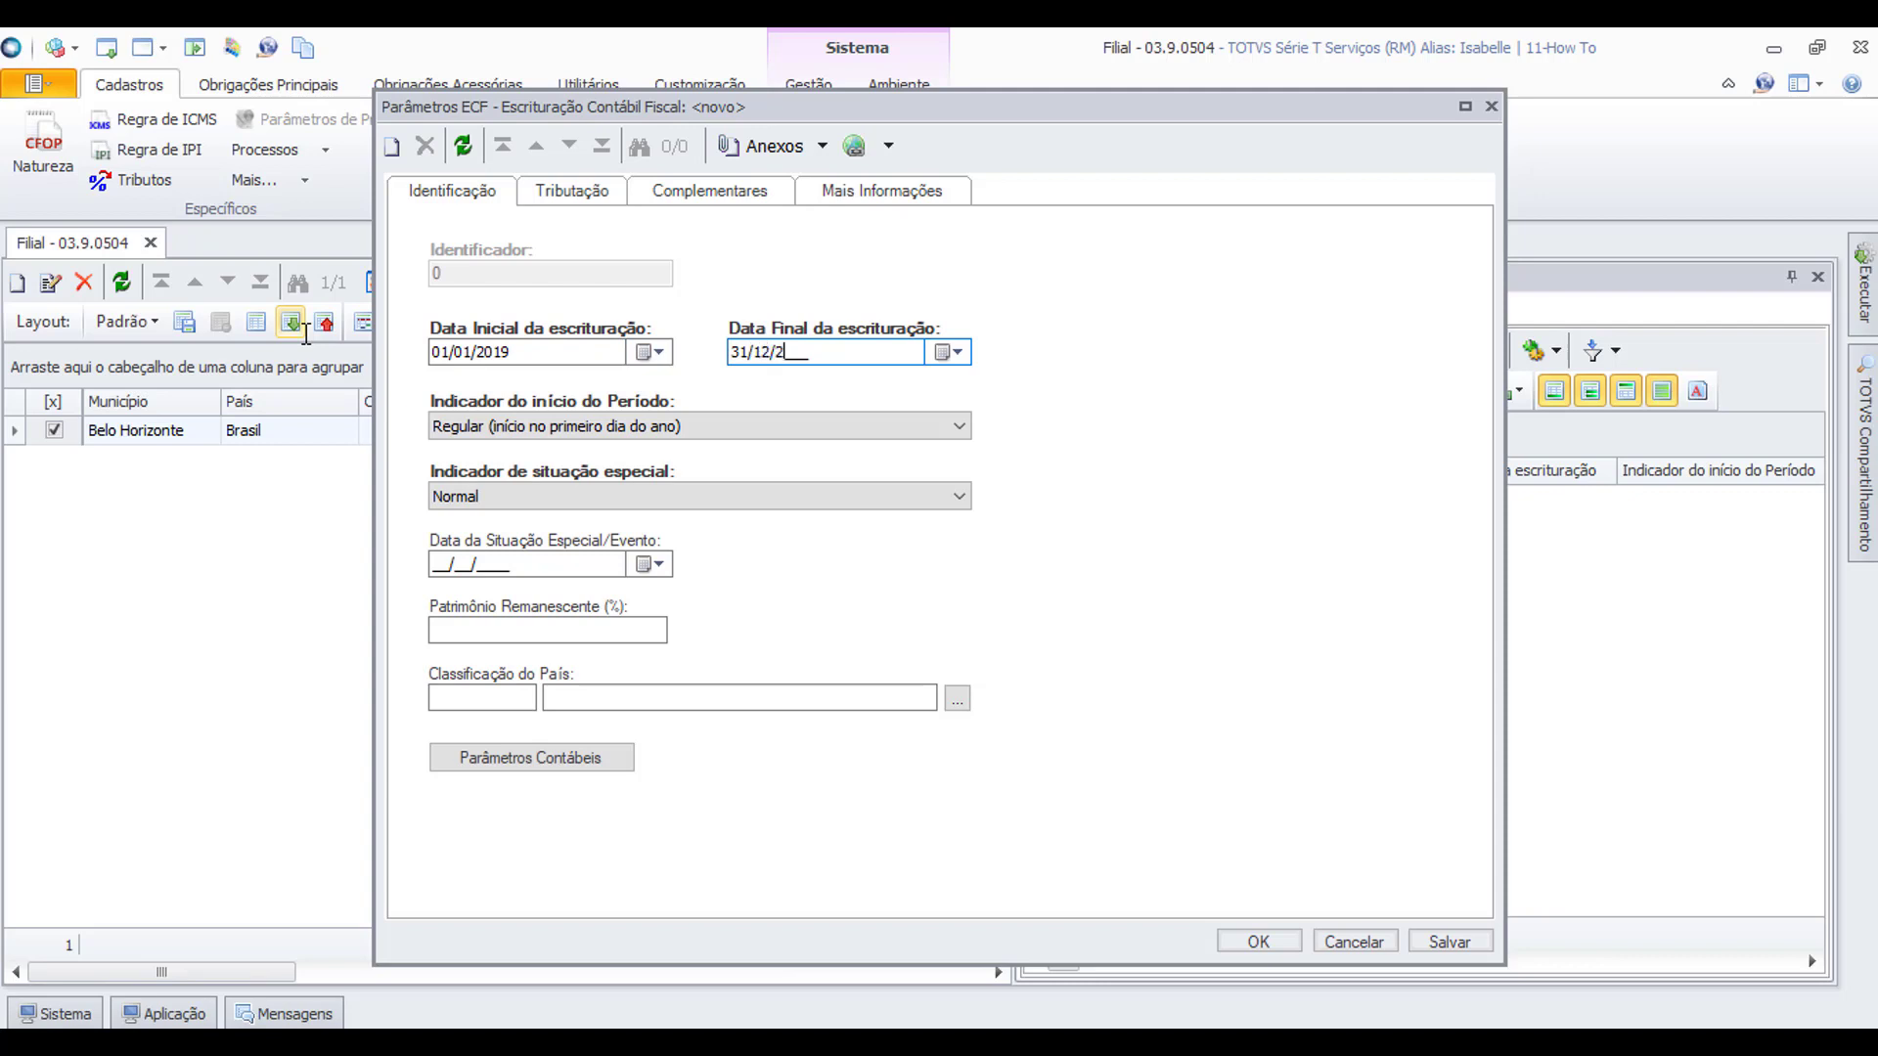
Set the period start indicator to Regular (início no primeiro dia do ano) and the special situation indicator to Normal.
click(585, 447)
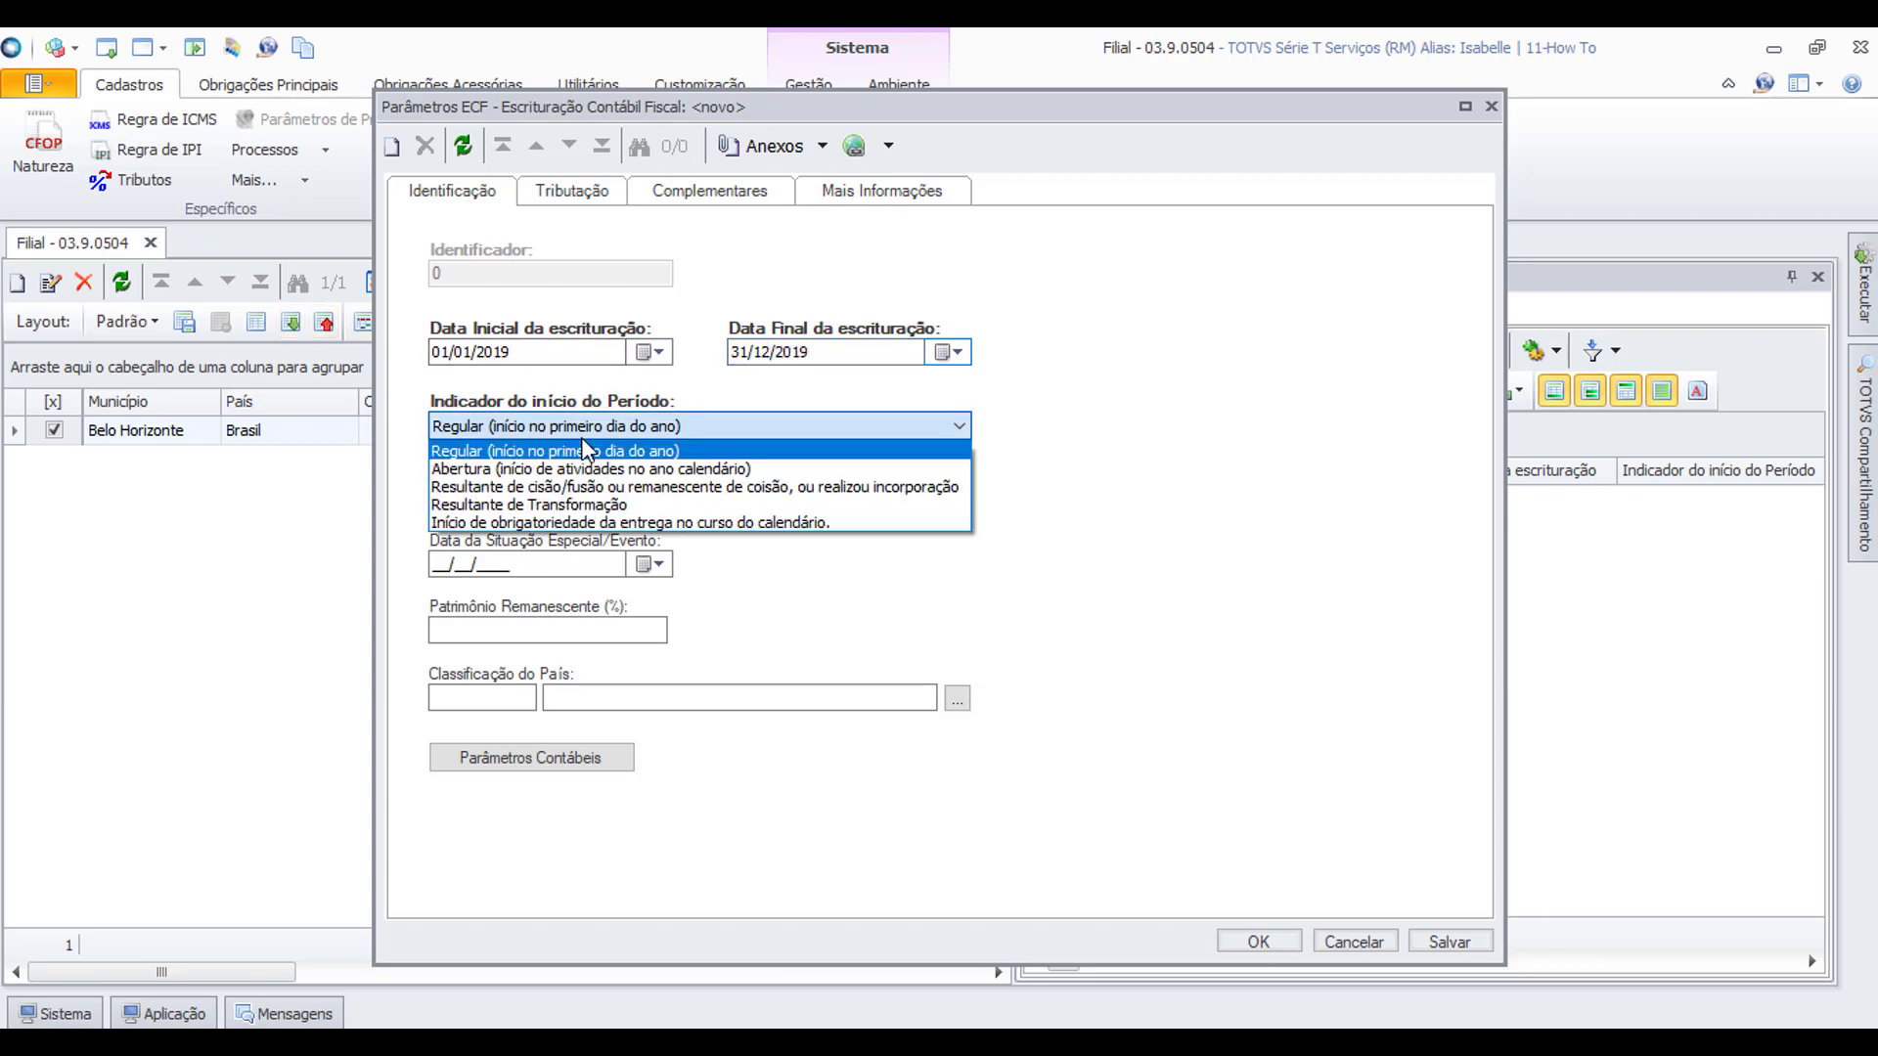
click(585, 450)
click(618, 497)
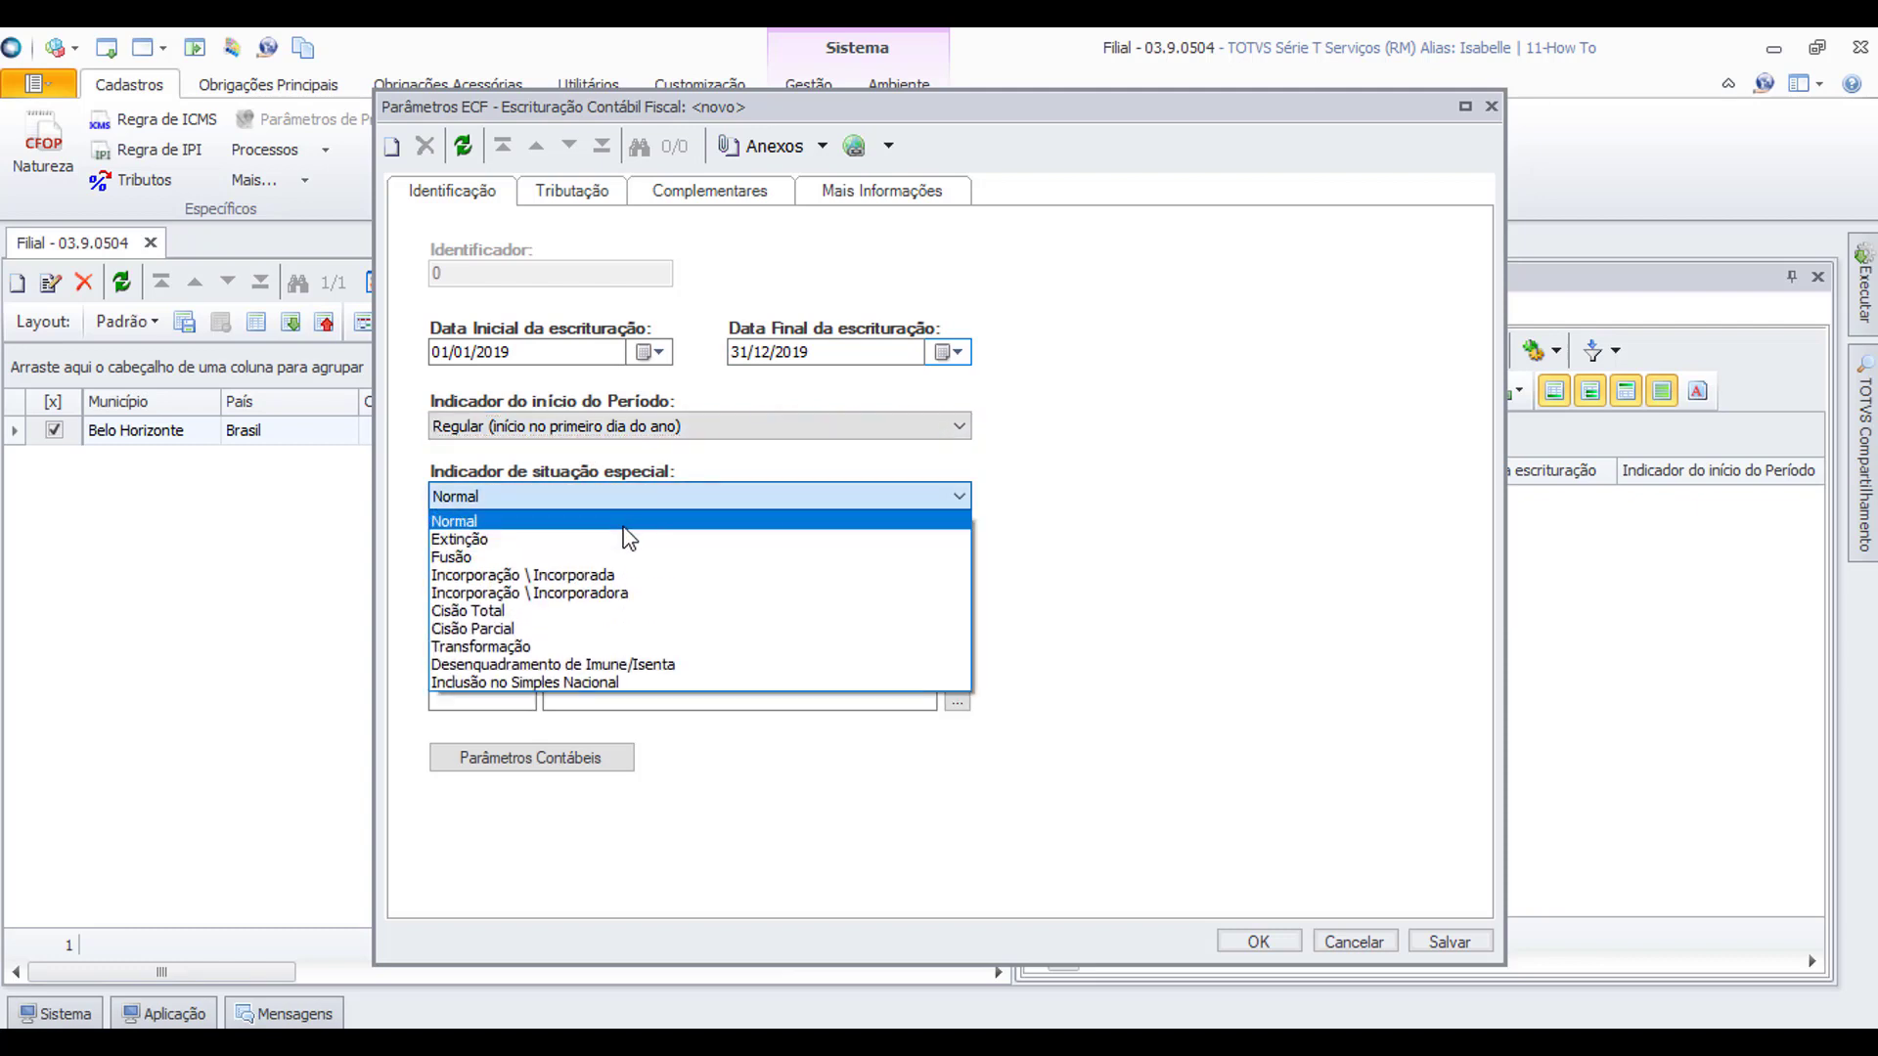
click(553, 520)
click(557, 565)
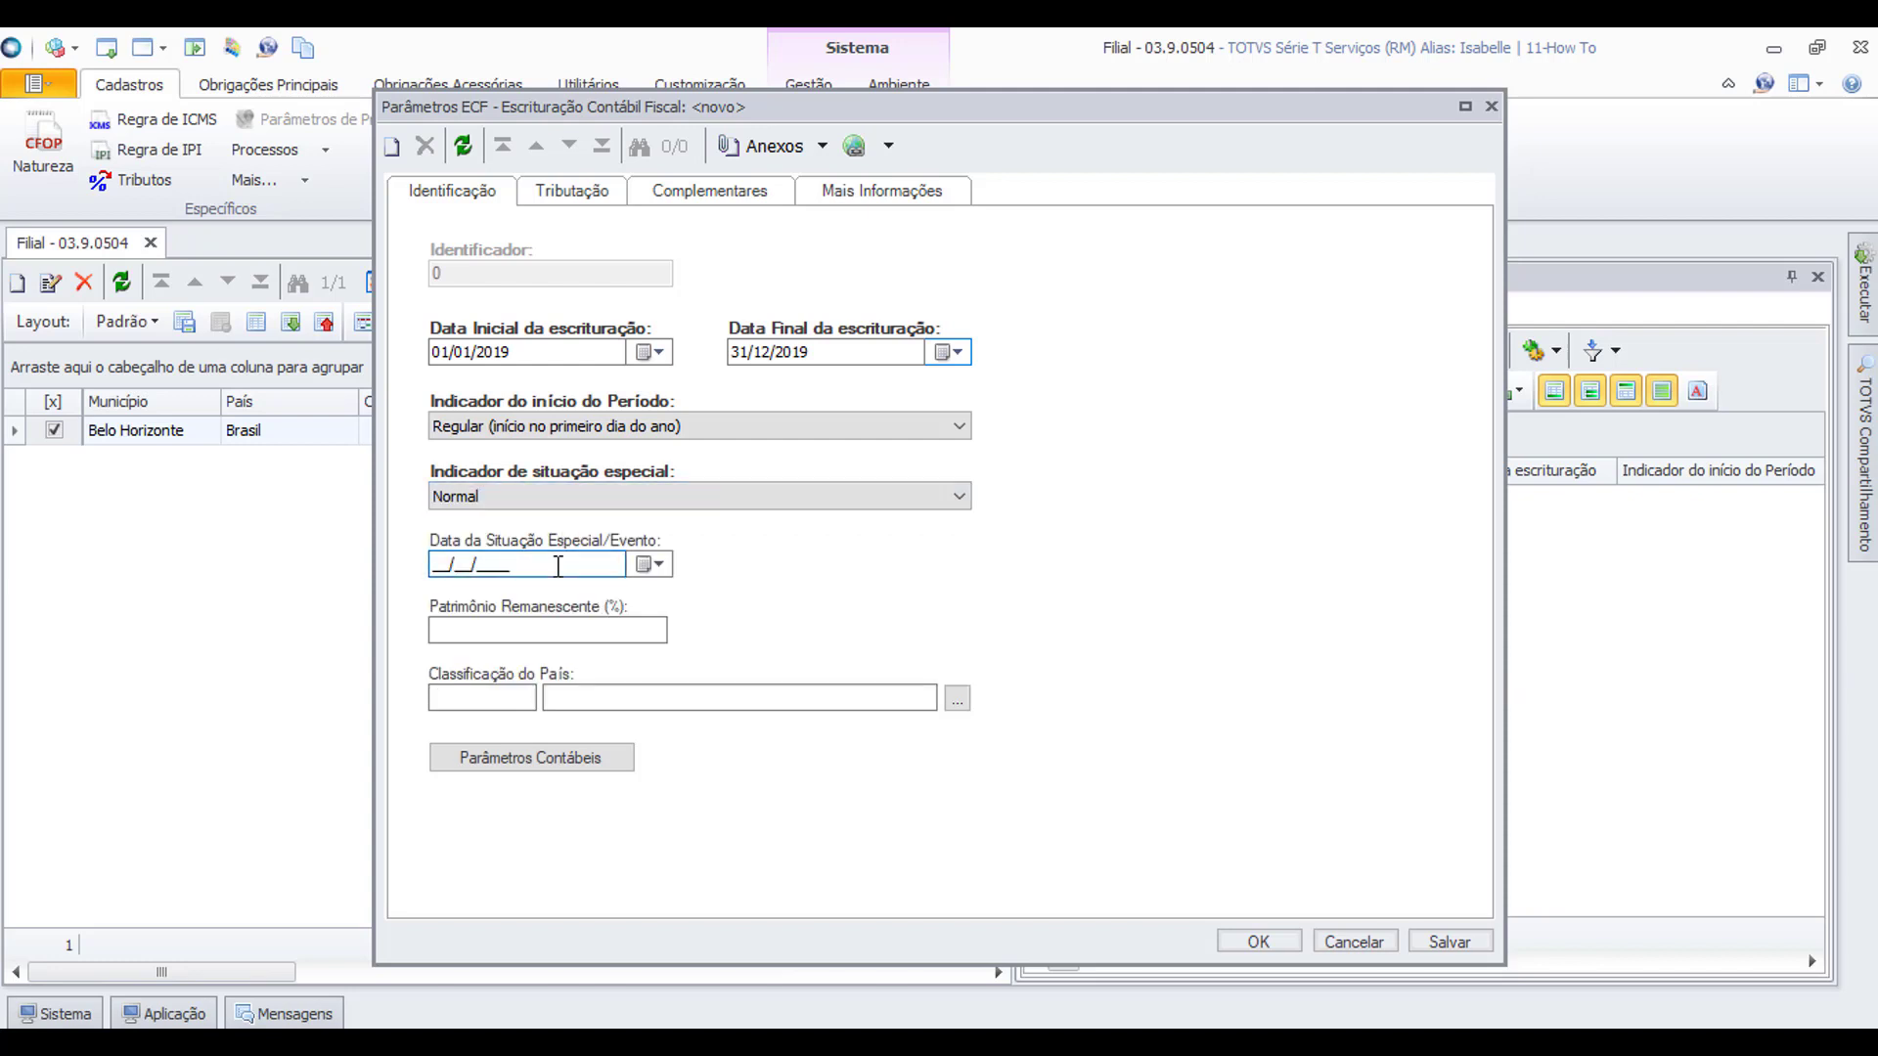
click(530, 496)
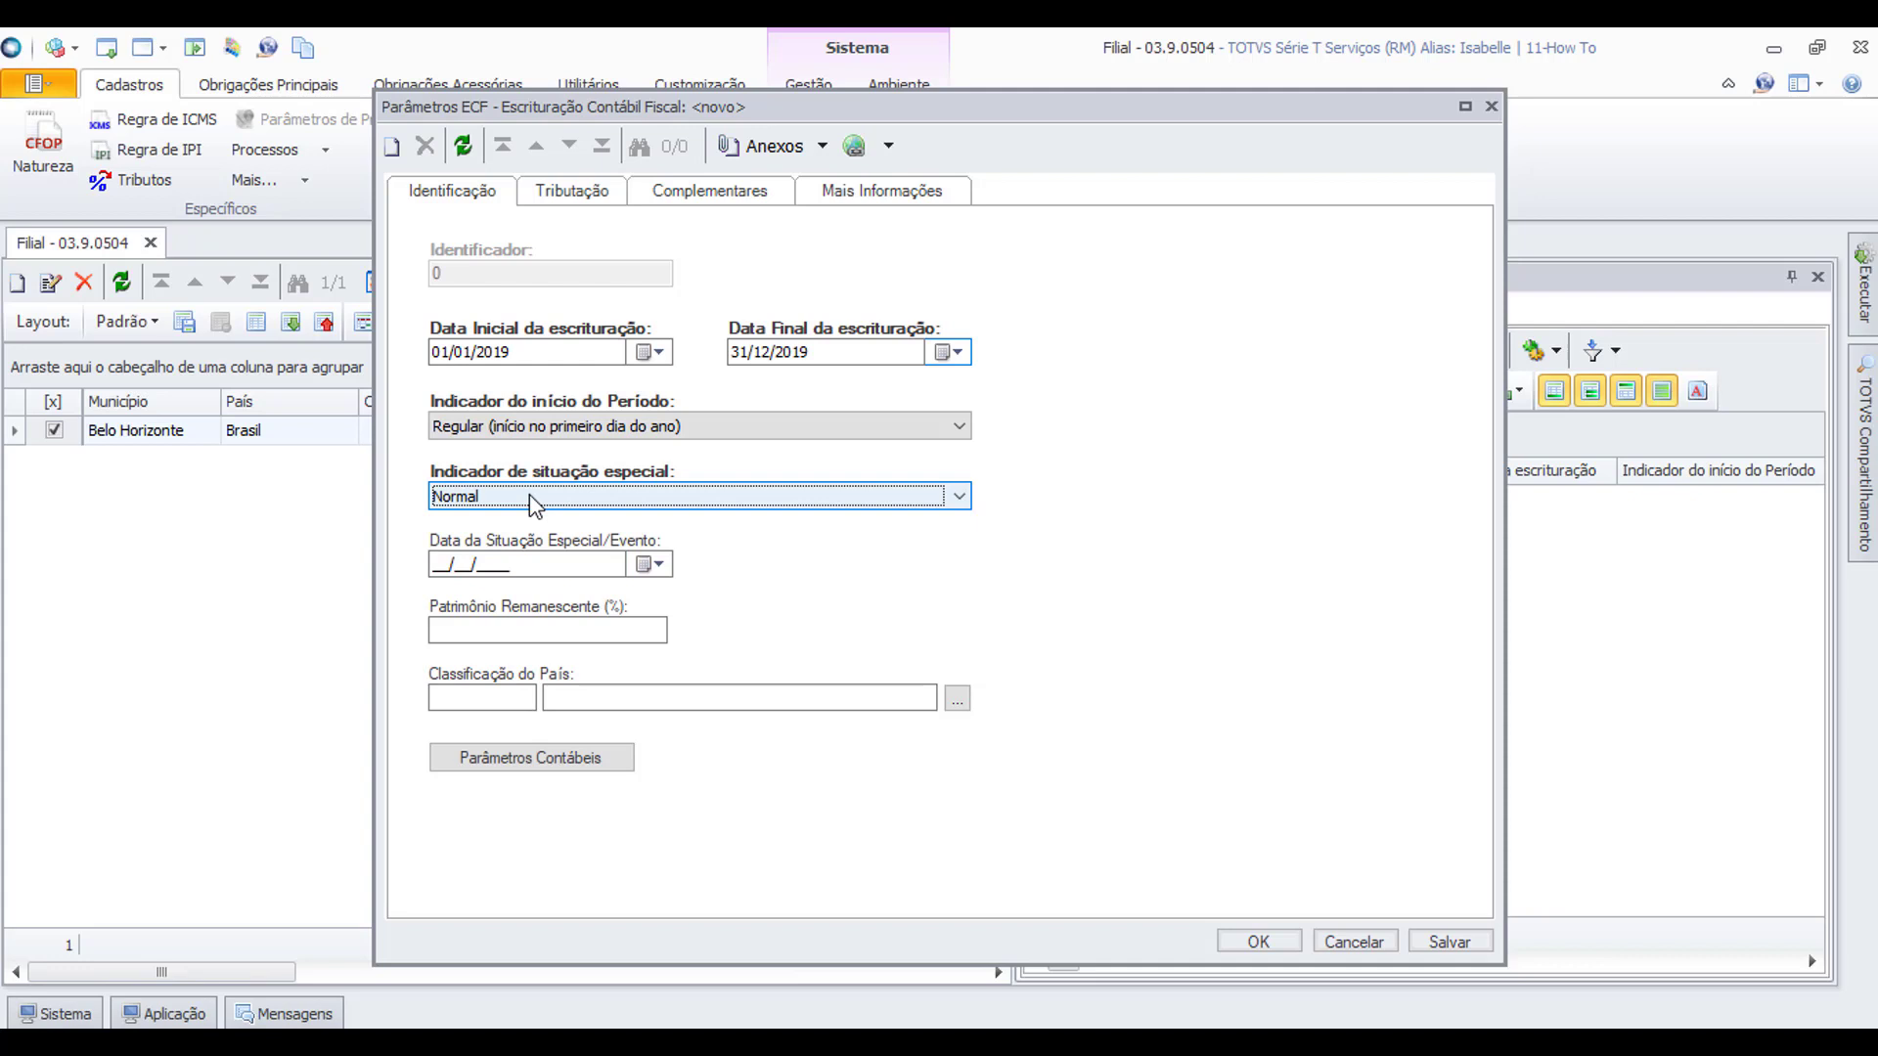
click(530, 495)
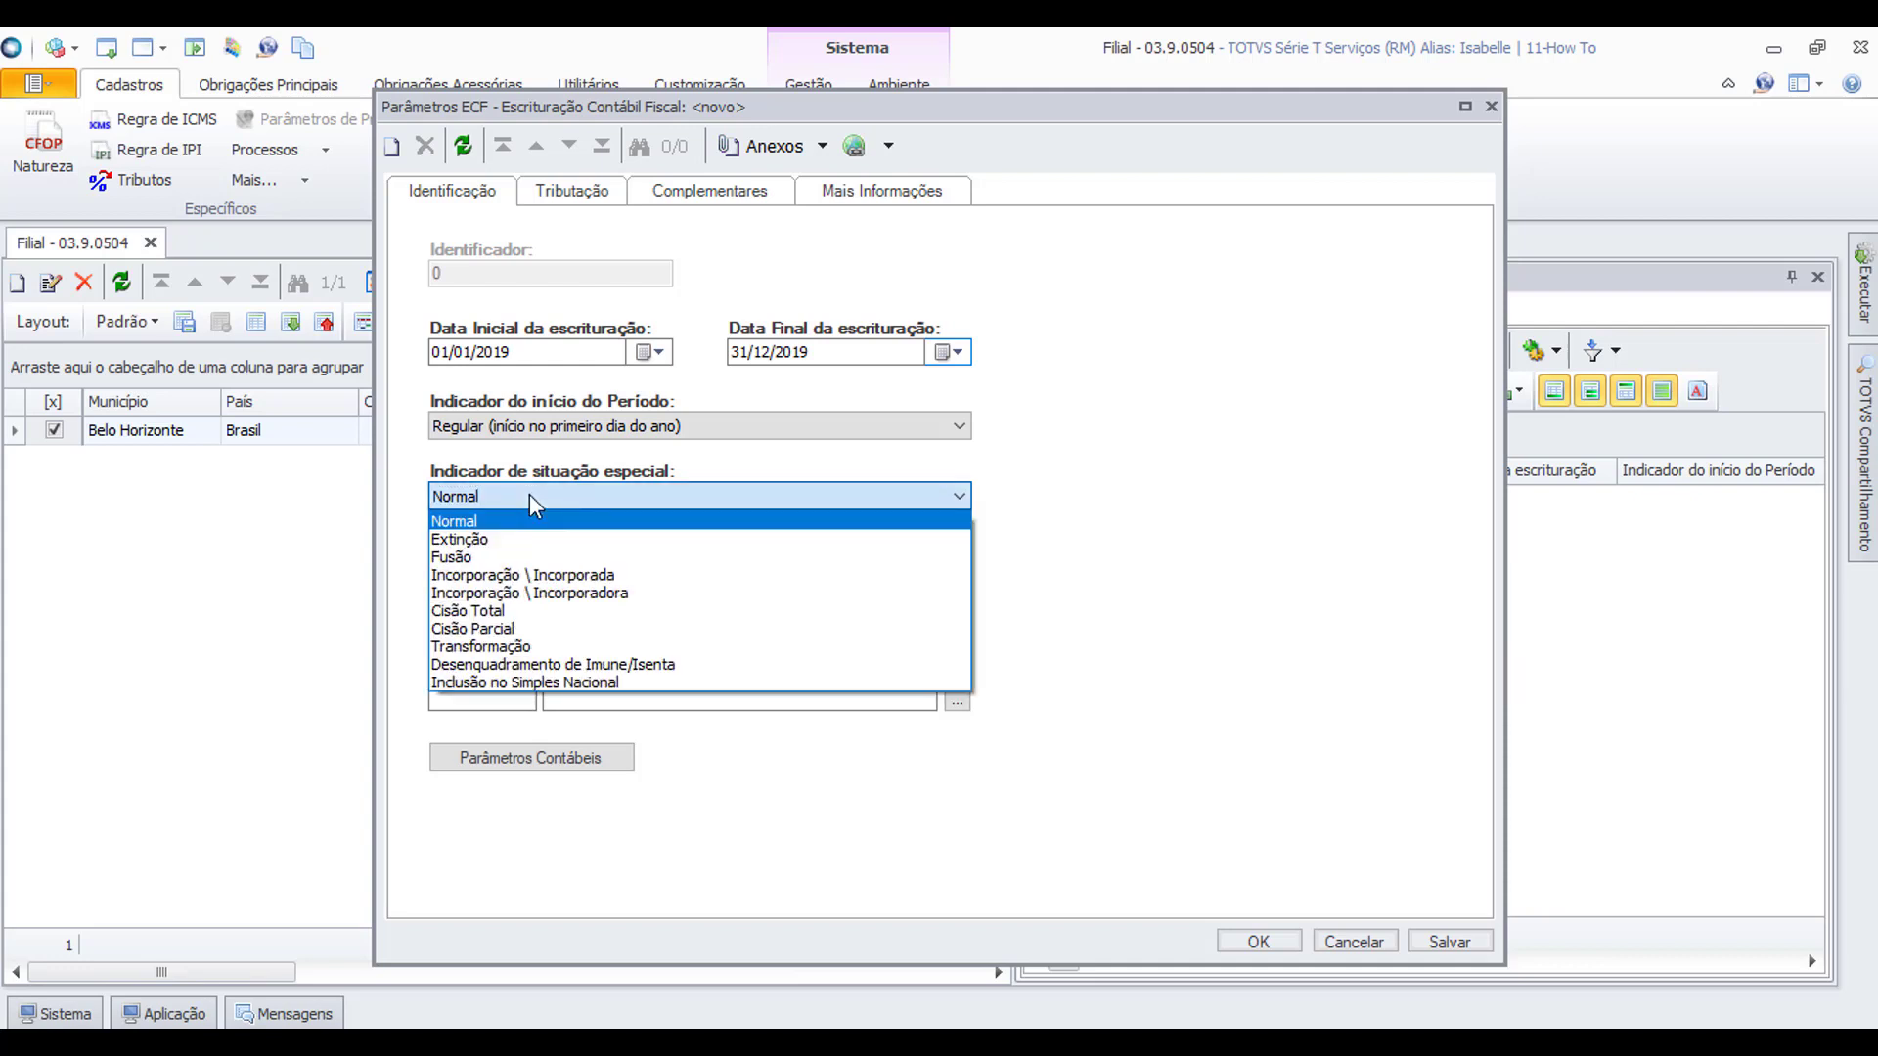
click(530, 494)
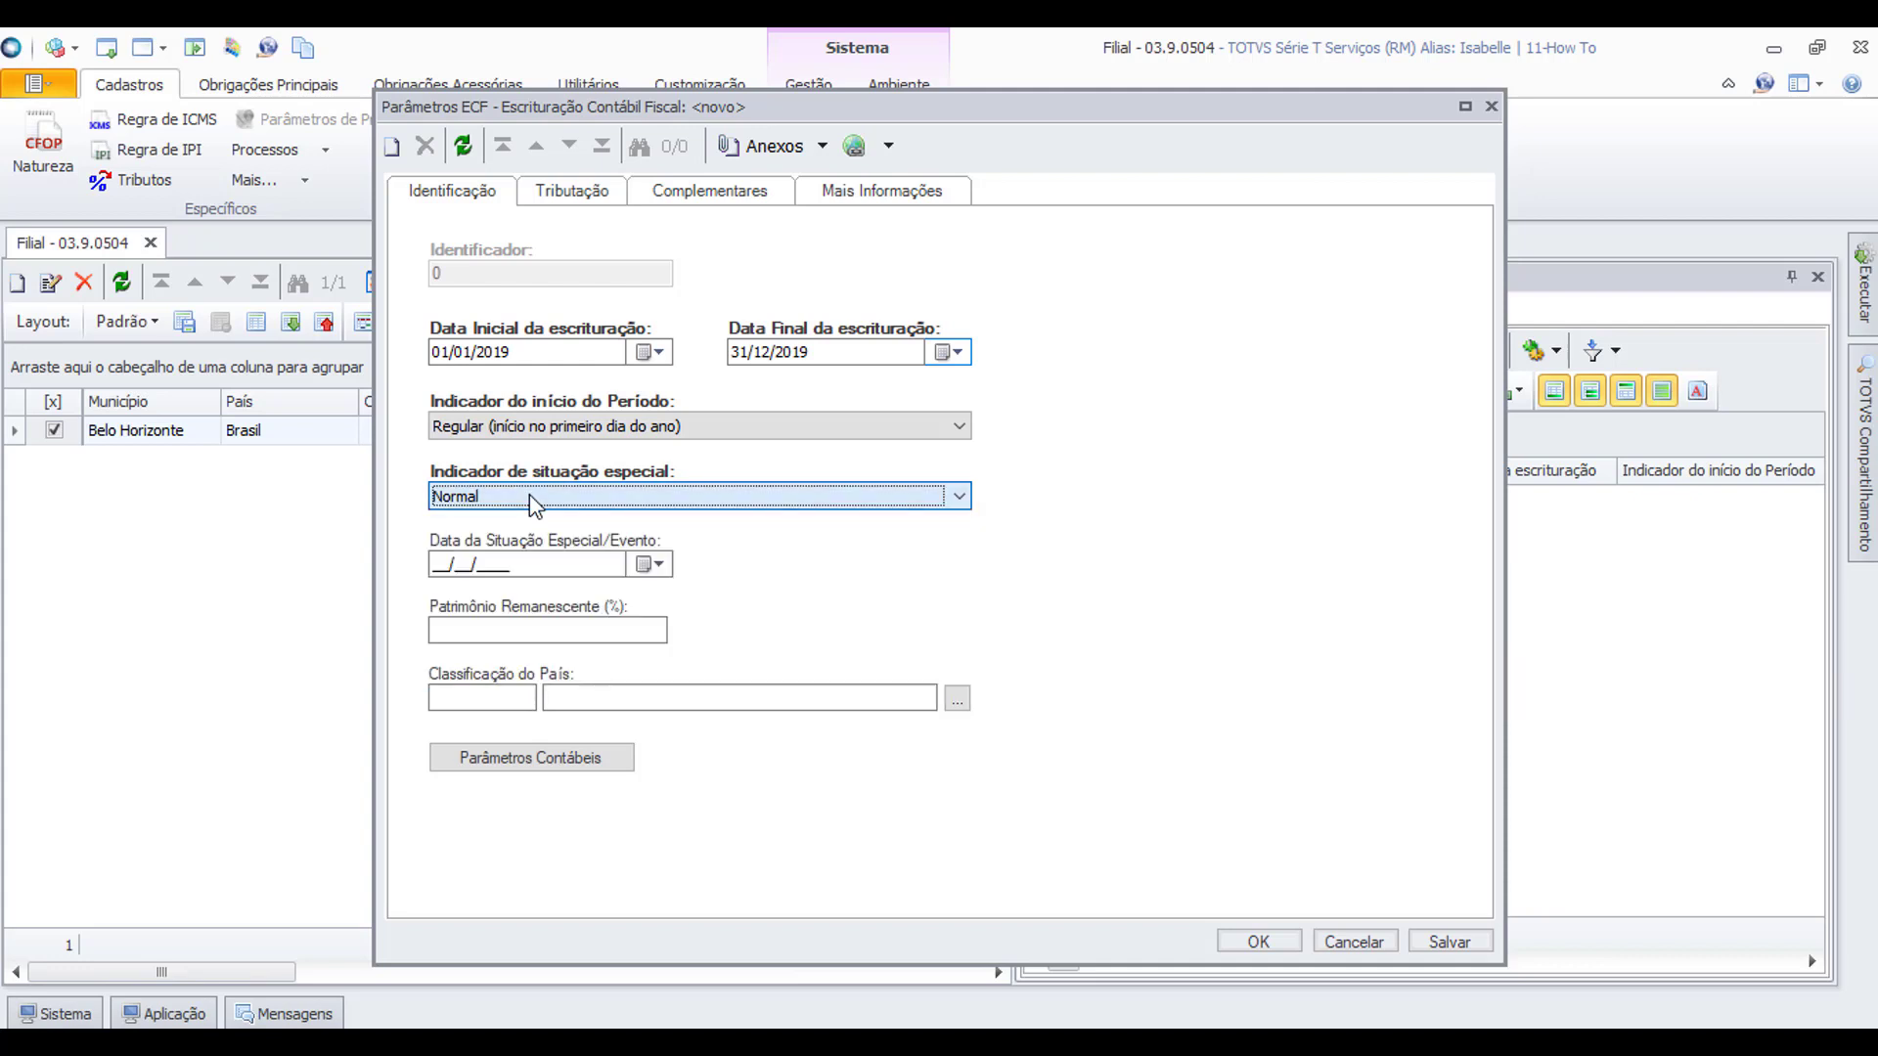
click(505, 630)
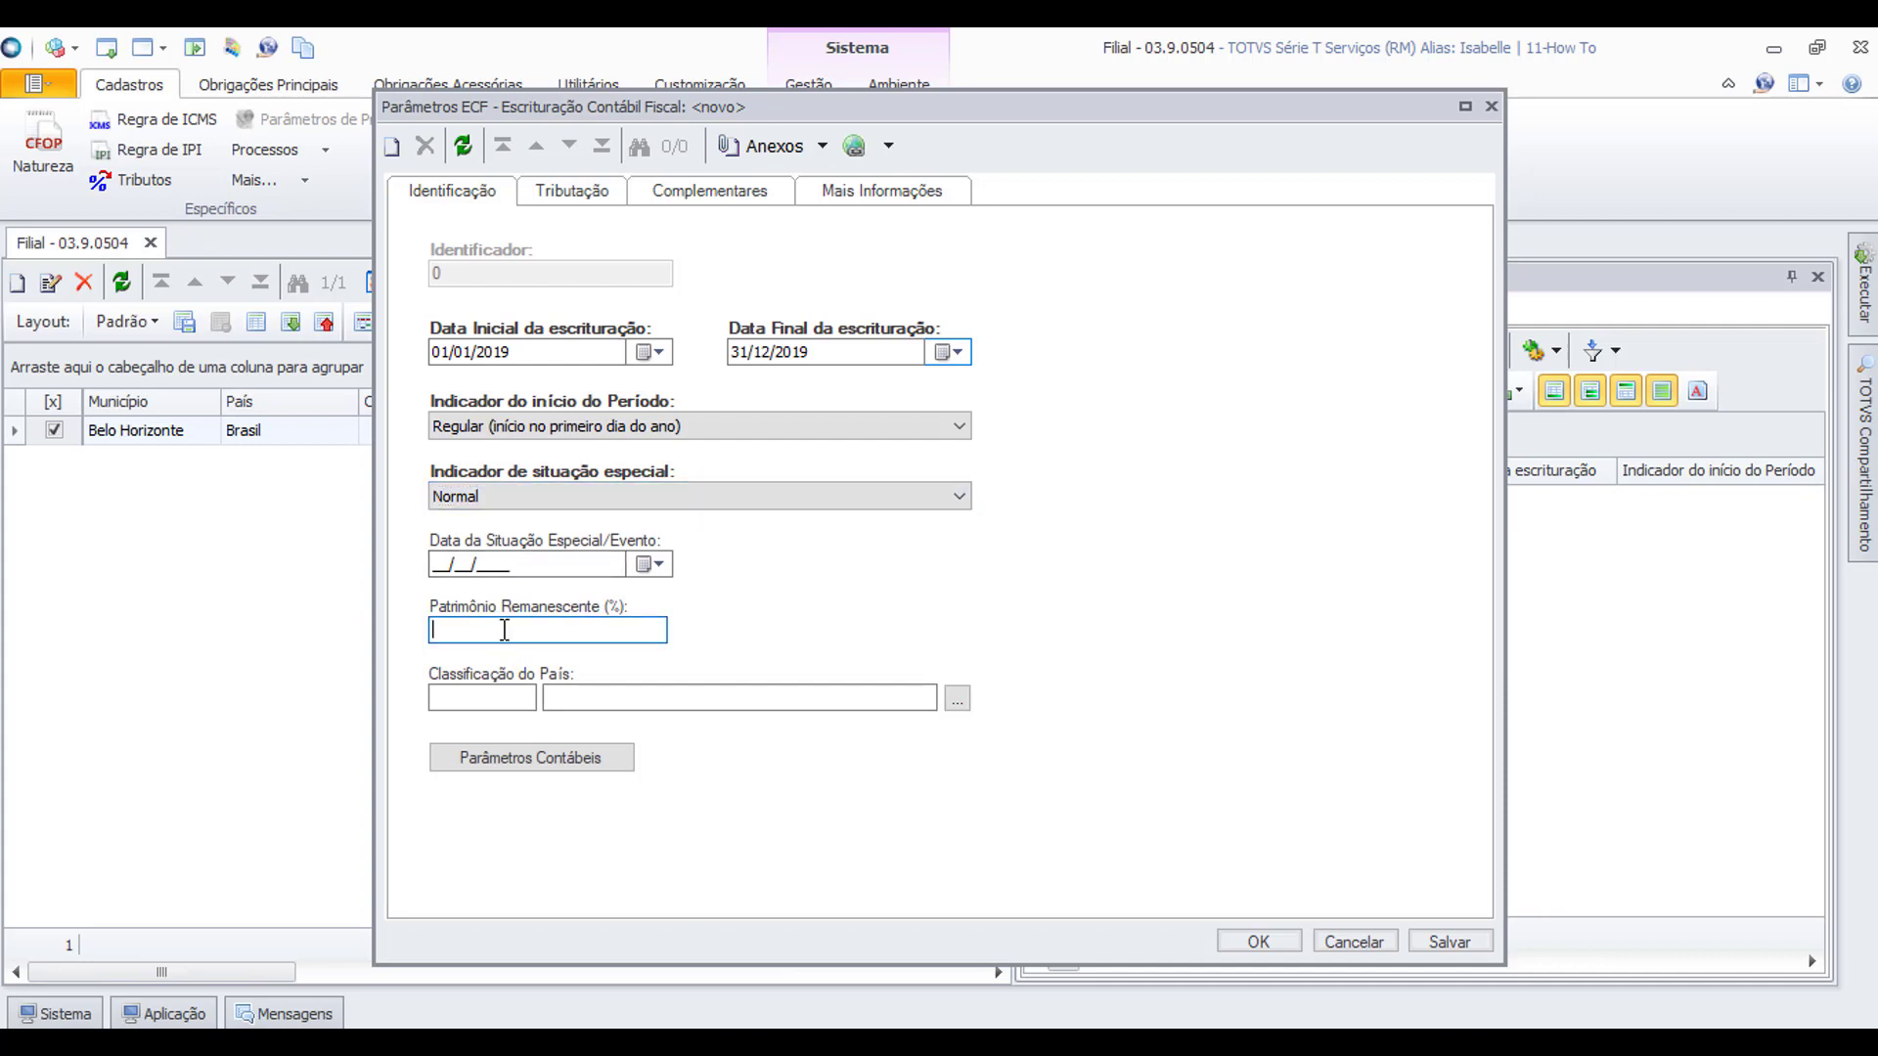
Search the country classifications by description with % and confirm the lookup for Classificação do País.
click(957, 701)
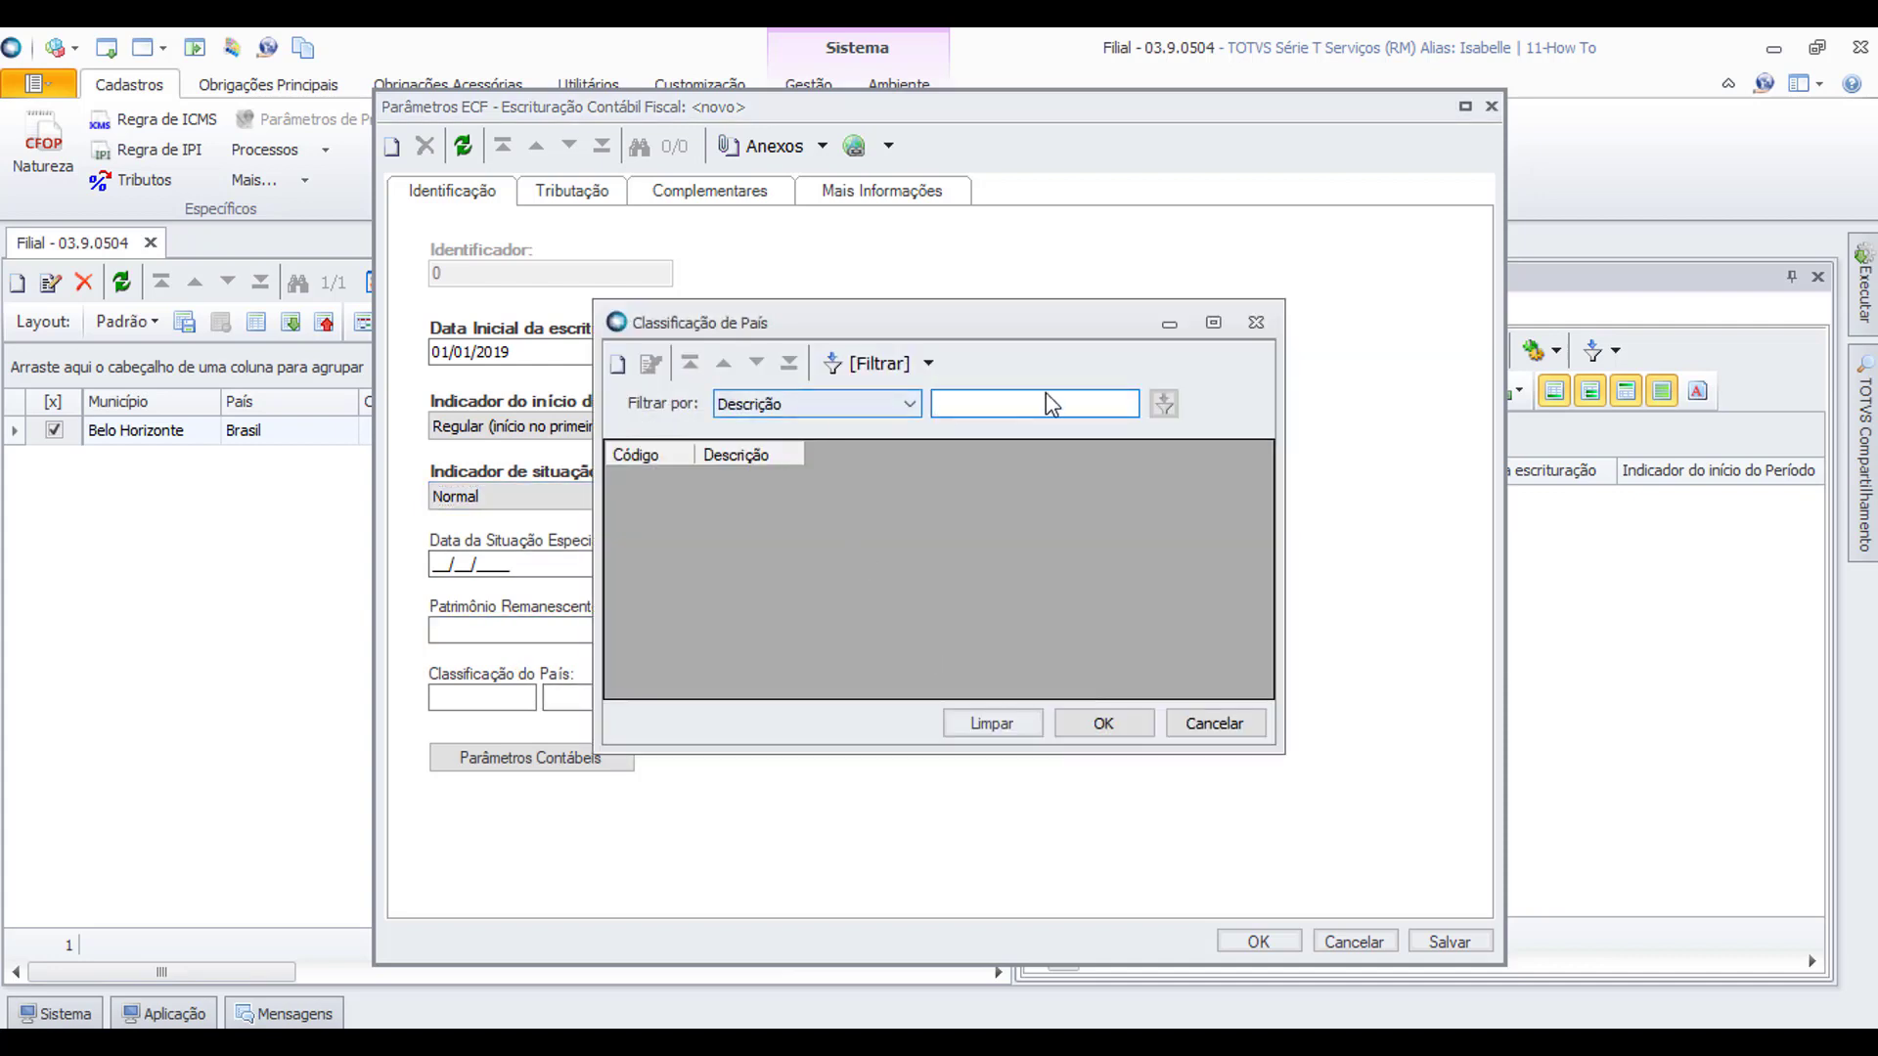
click(1052, 402)
text(%)
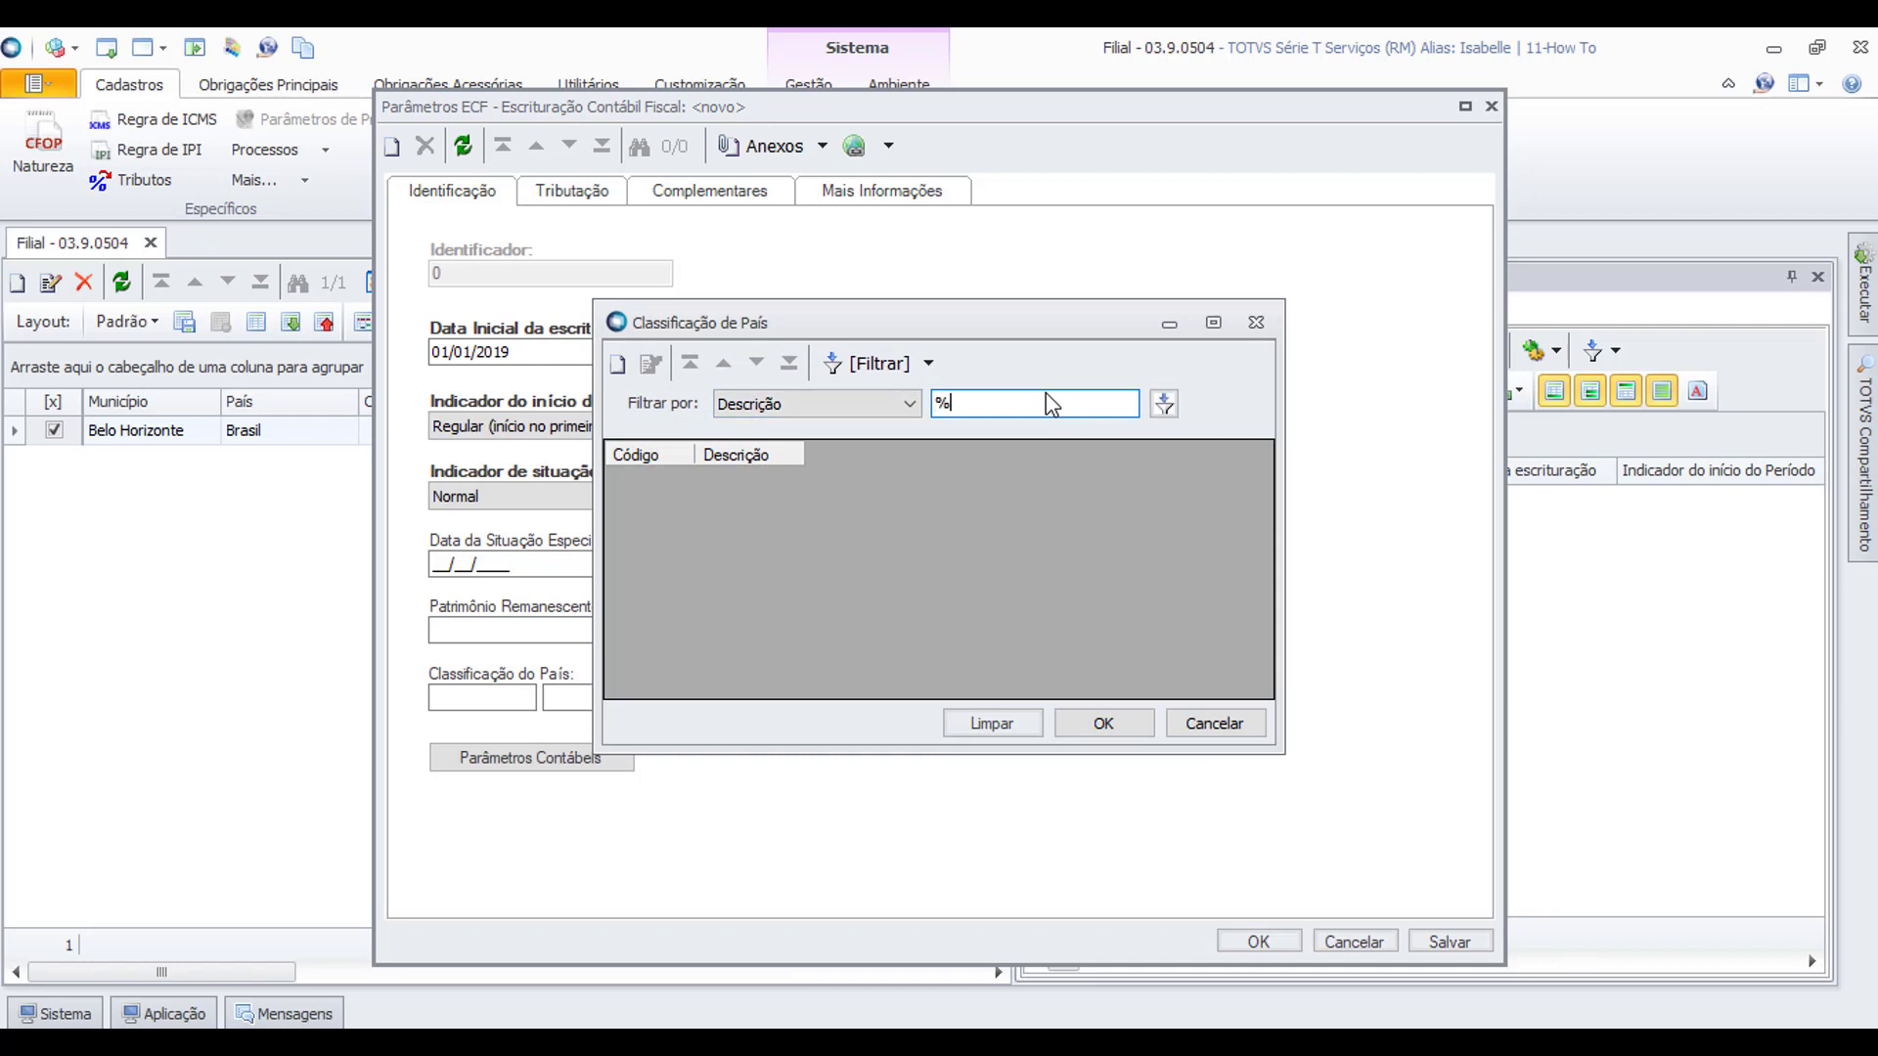
key(Return)
click(1103, 723)
Set the Natureza Jurídica in the record's taxation data to 2062.
click(572, 192)
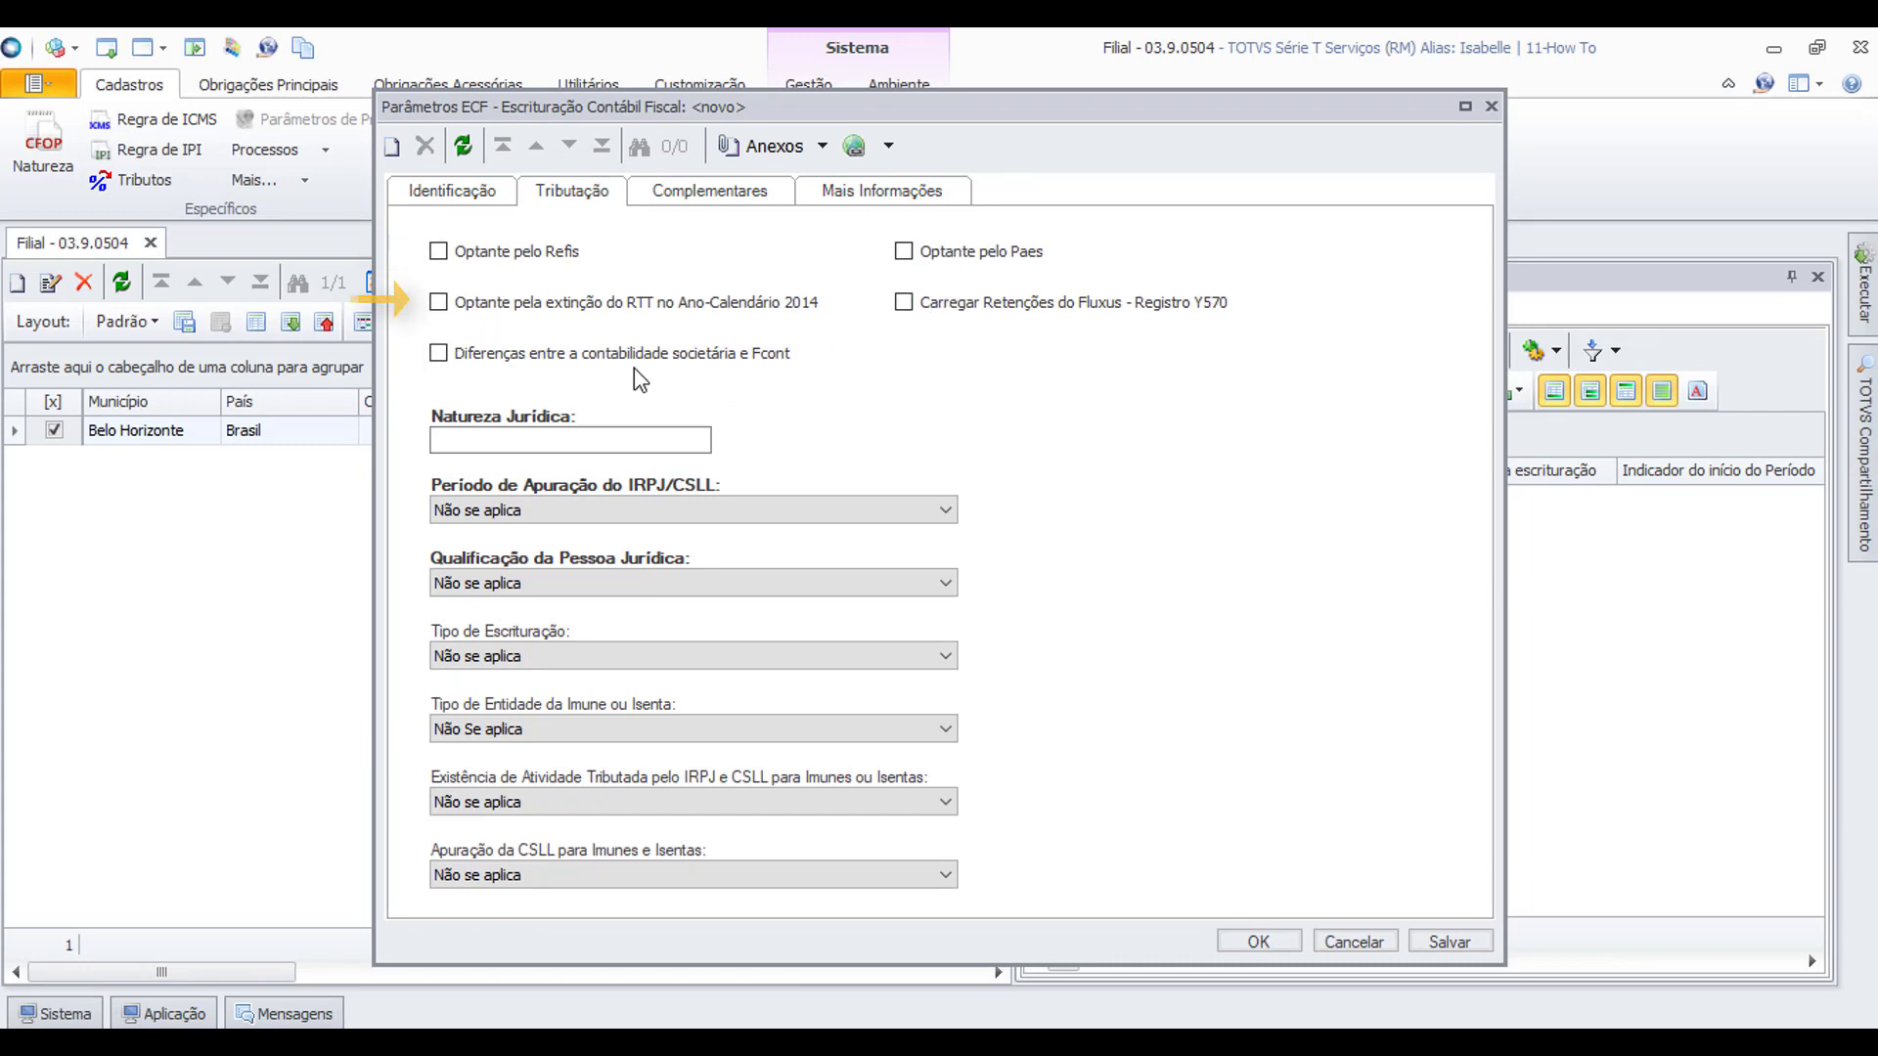
click(903, 304)
click(904, 303)
click(496, 443)
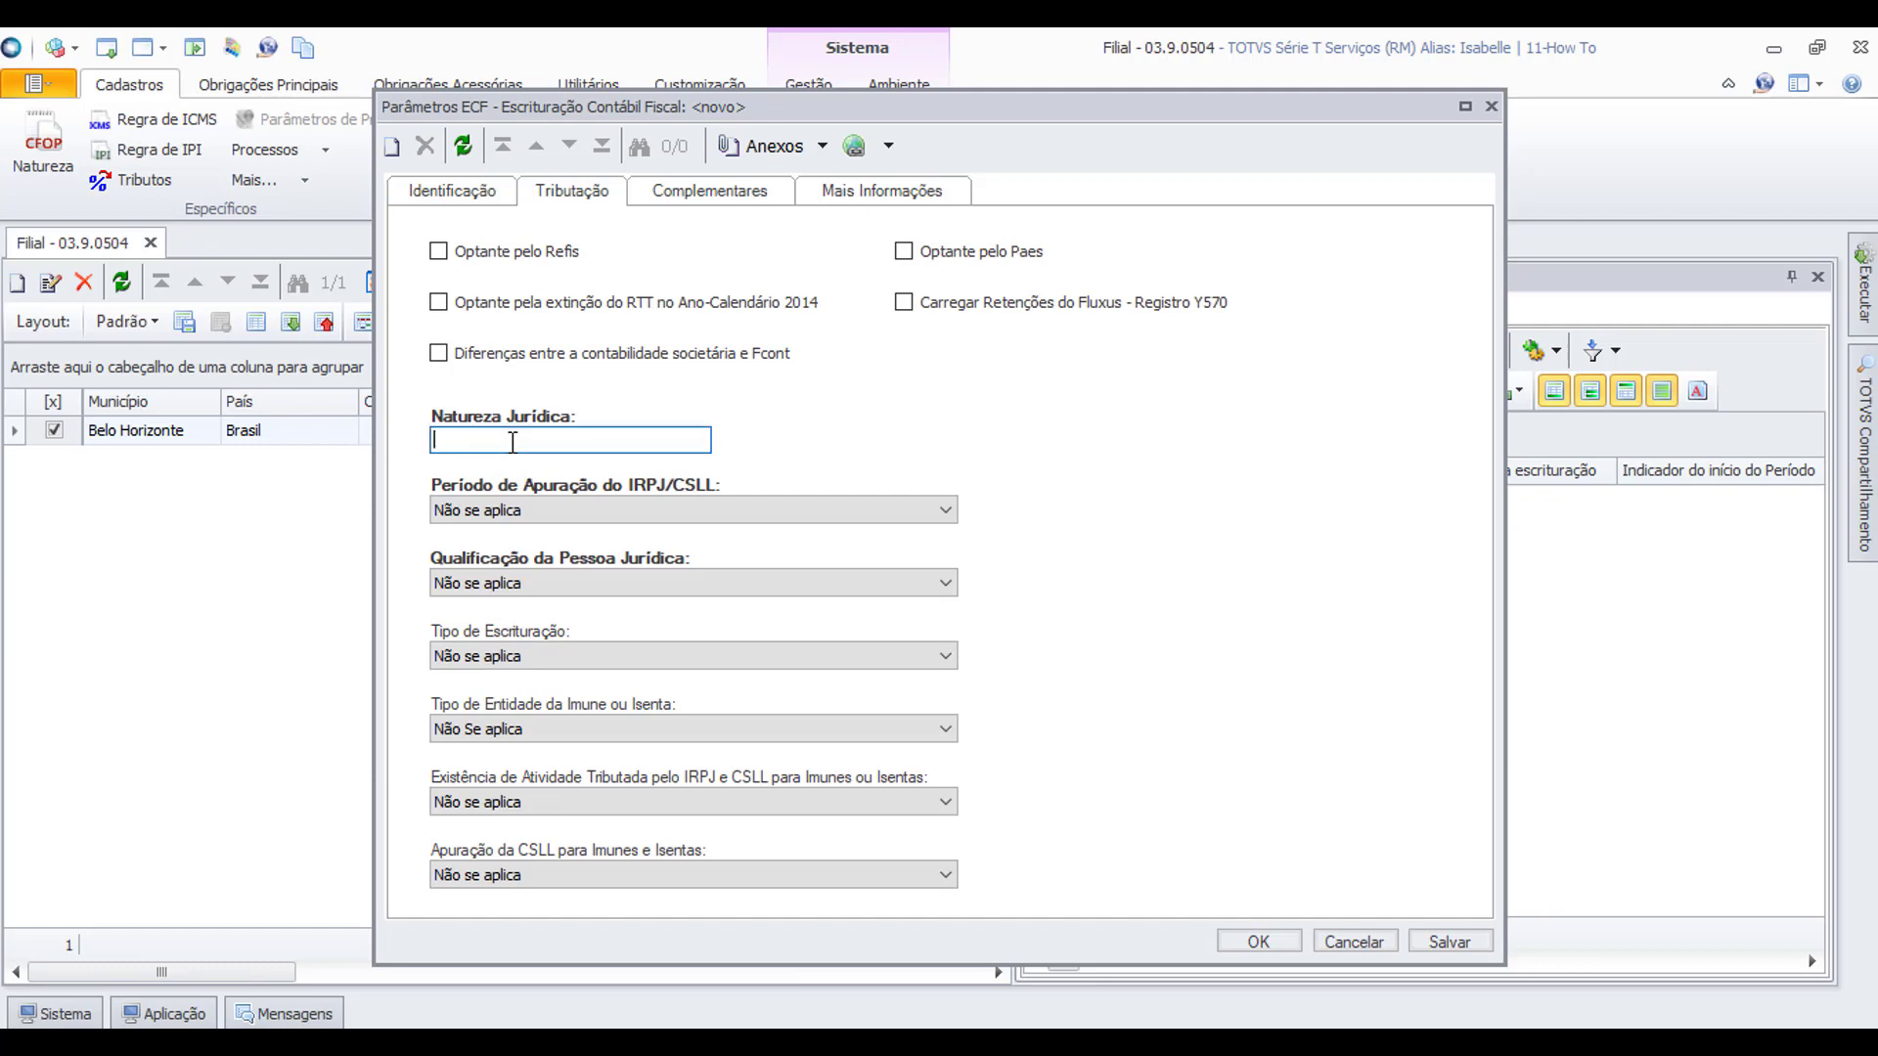
text(2062)
Set Período de Apuração do IRPJ/CSLL to Não se aplica and Qualificação da Pessoa Jurídica to PJ em Geral.
click(725, 510)
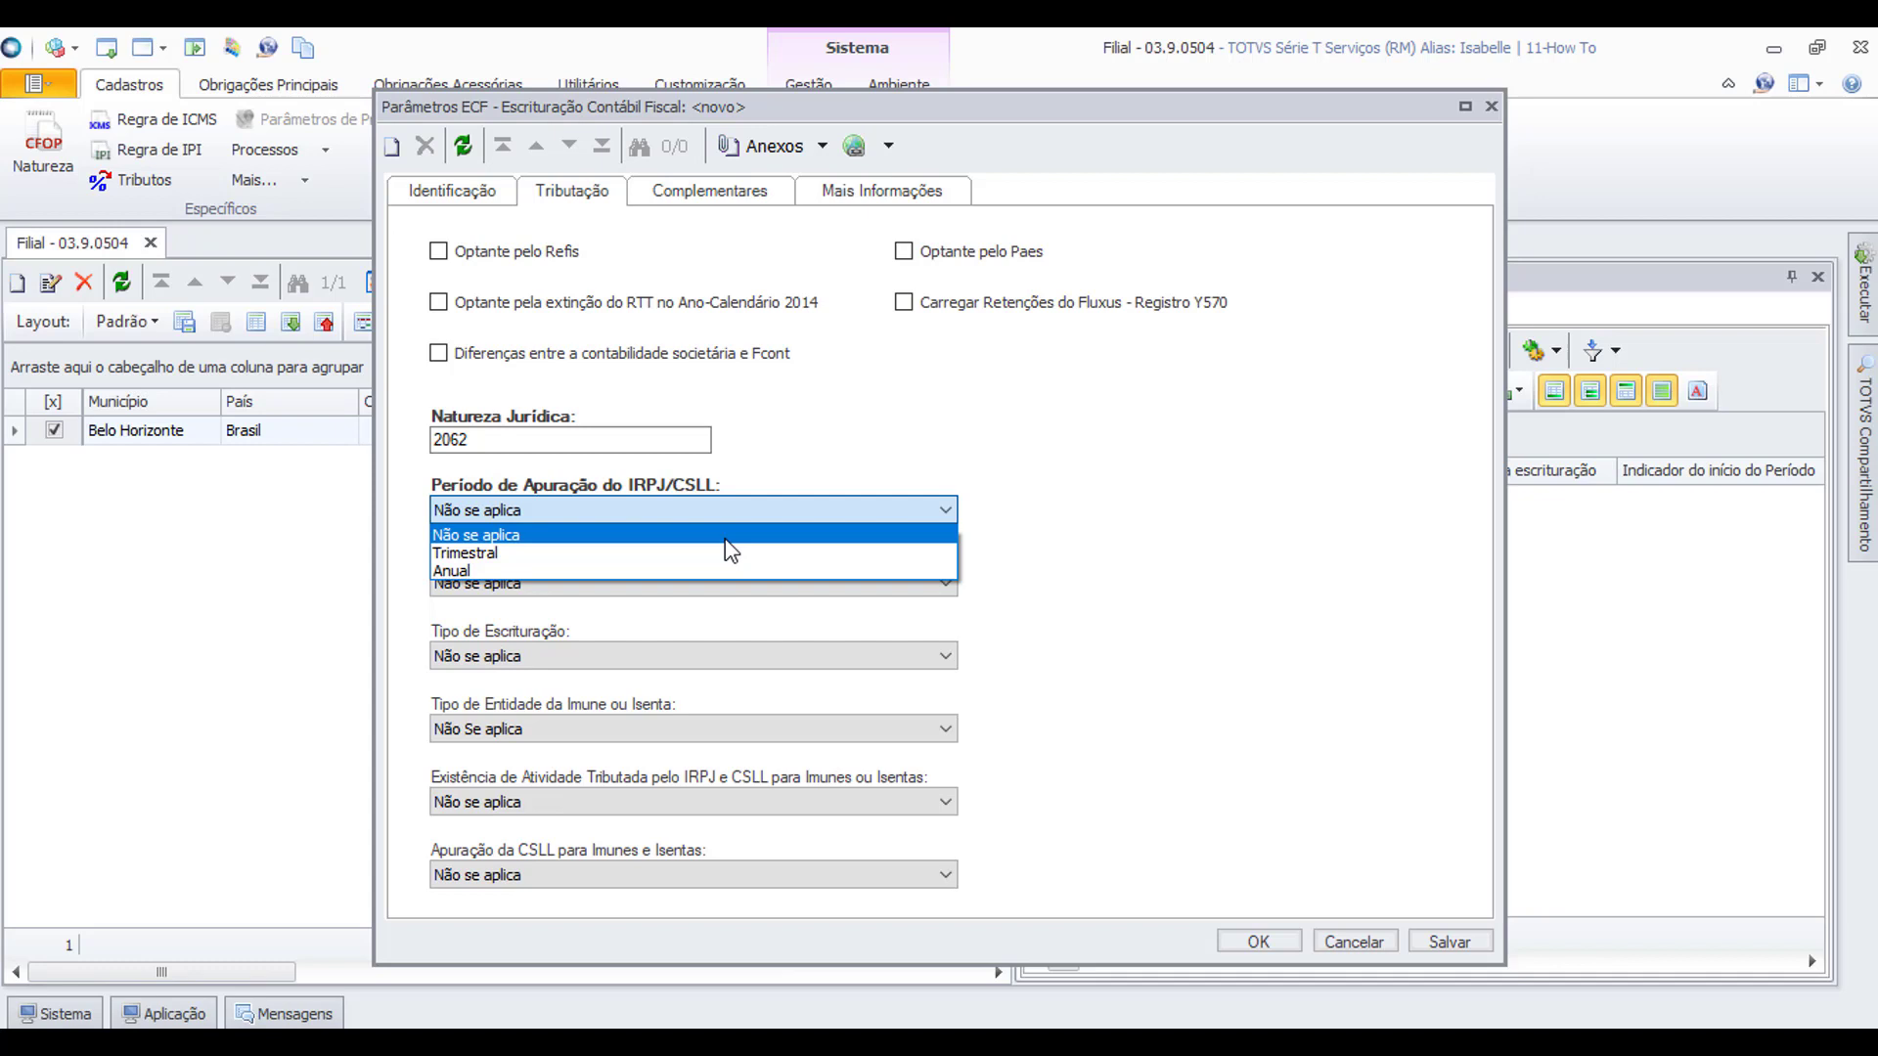
click(729, 535)
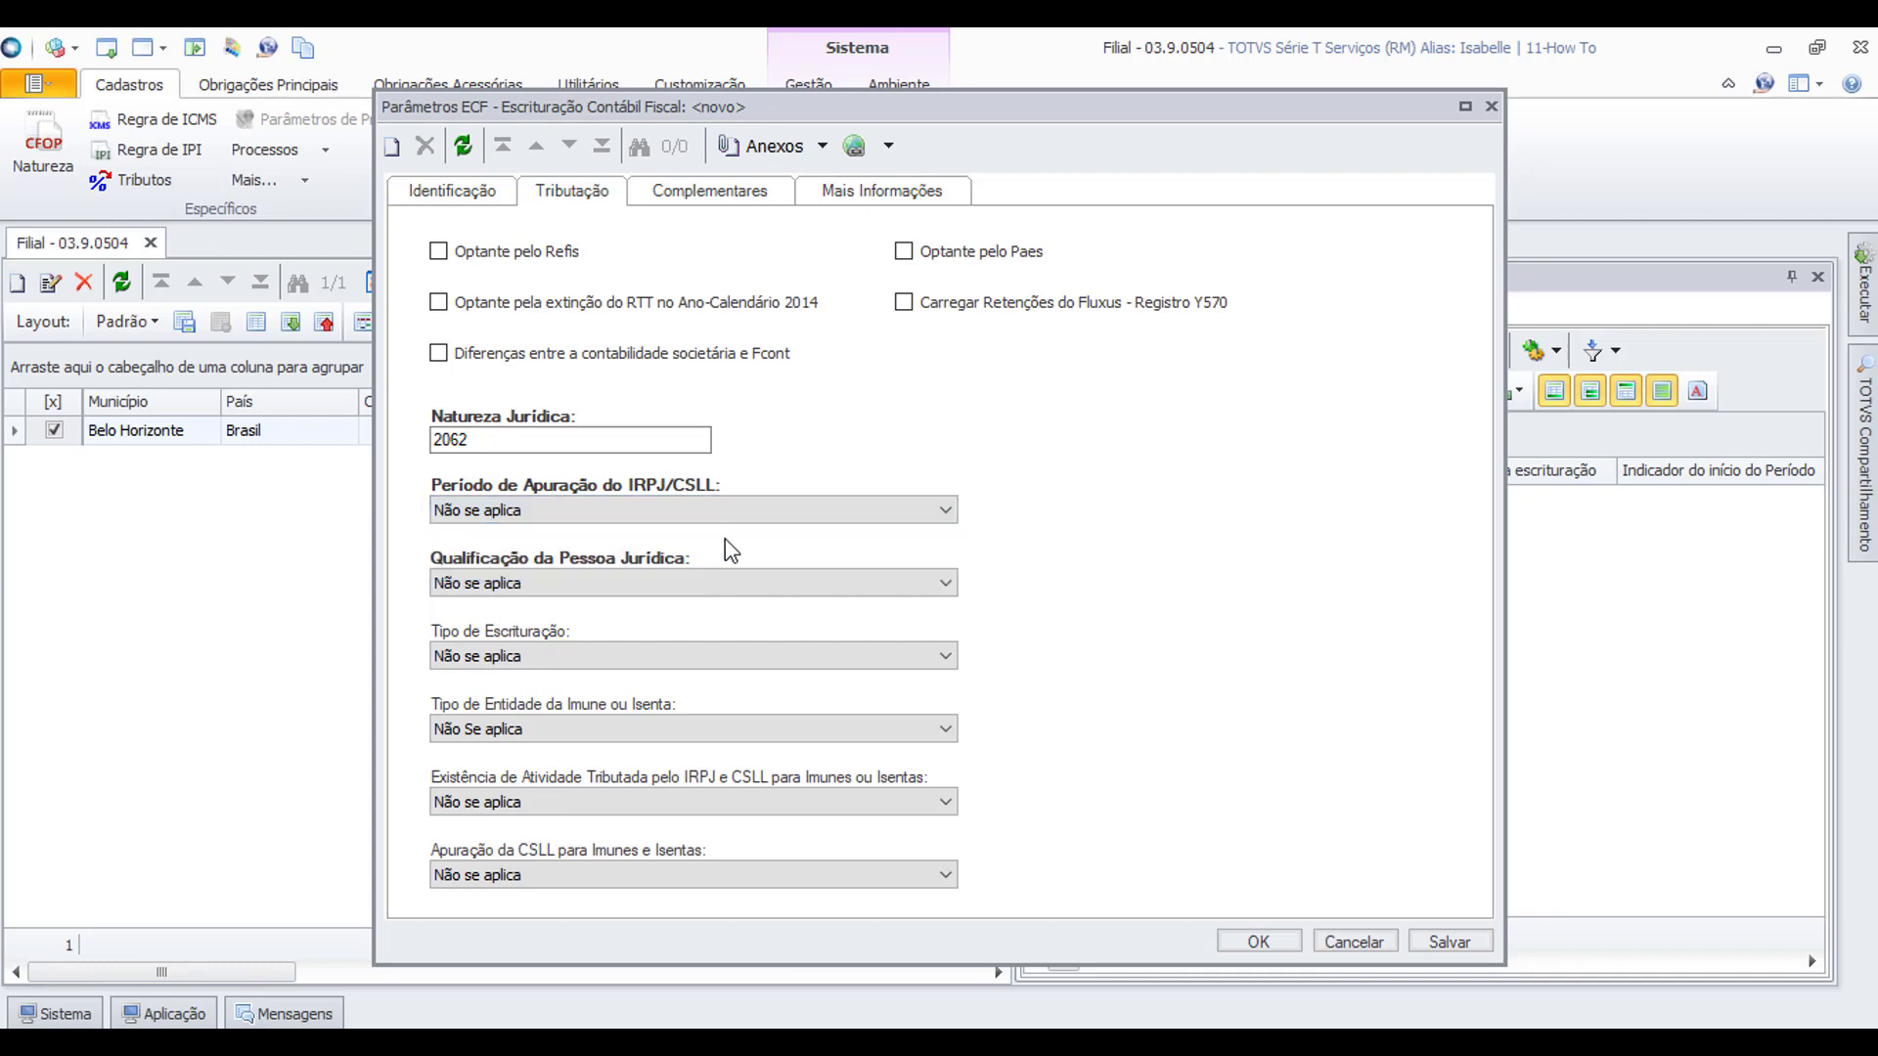
click(563, 591)
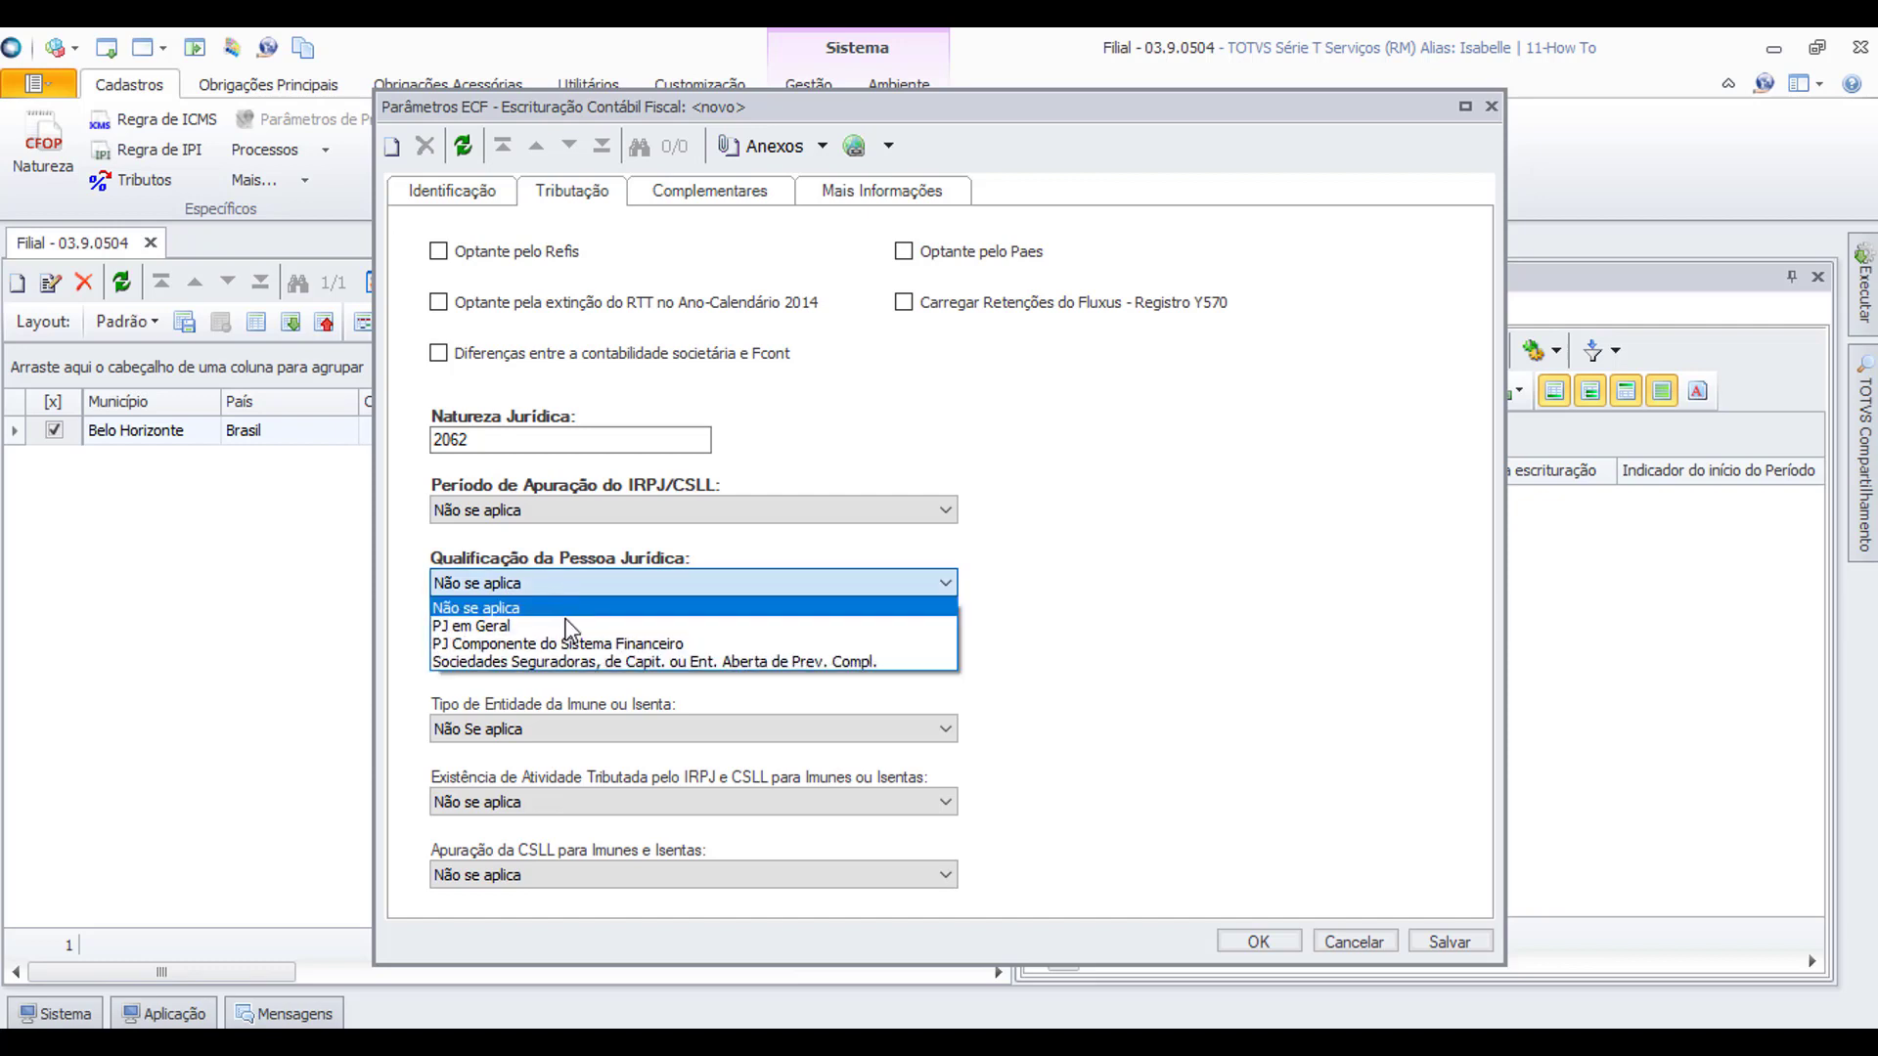
click(567, 623)
Set Tipo de Escrituração to Não se aplica and check the options of Critério de reconhecimento de receitas.
click(570, 657)
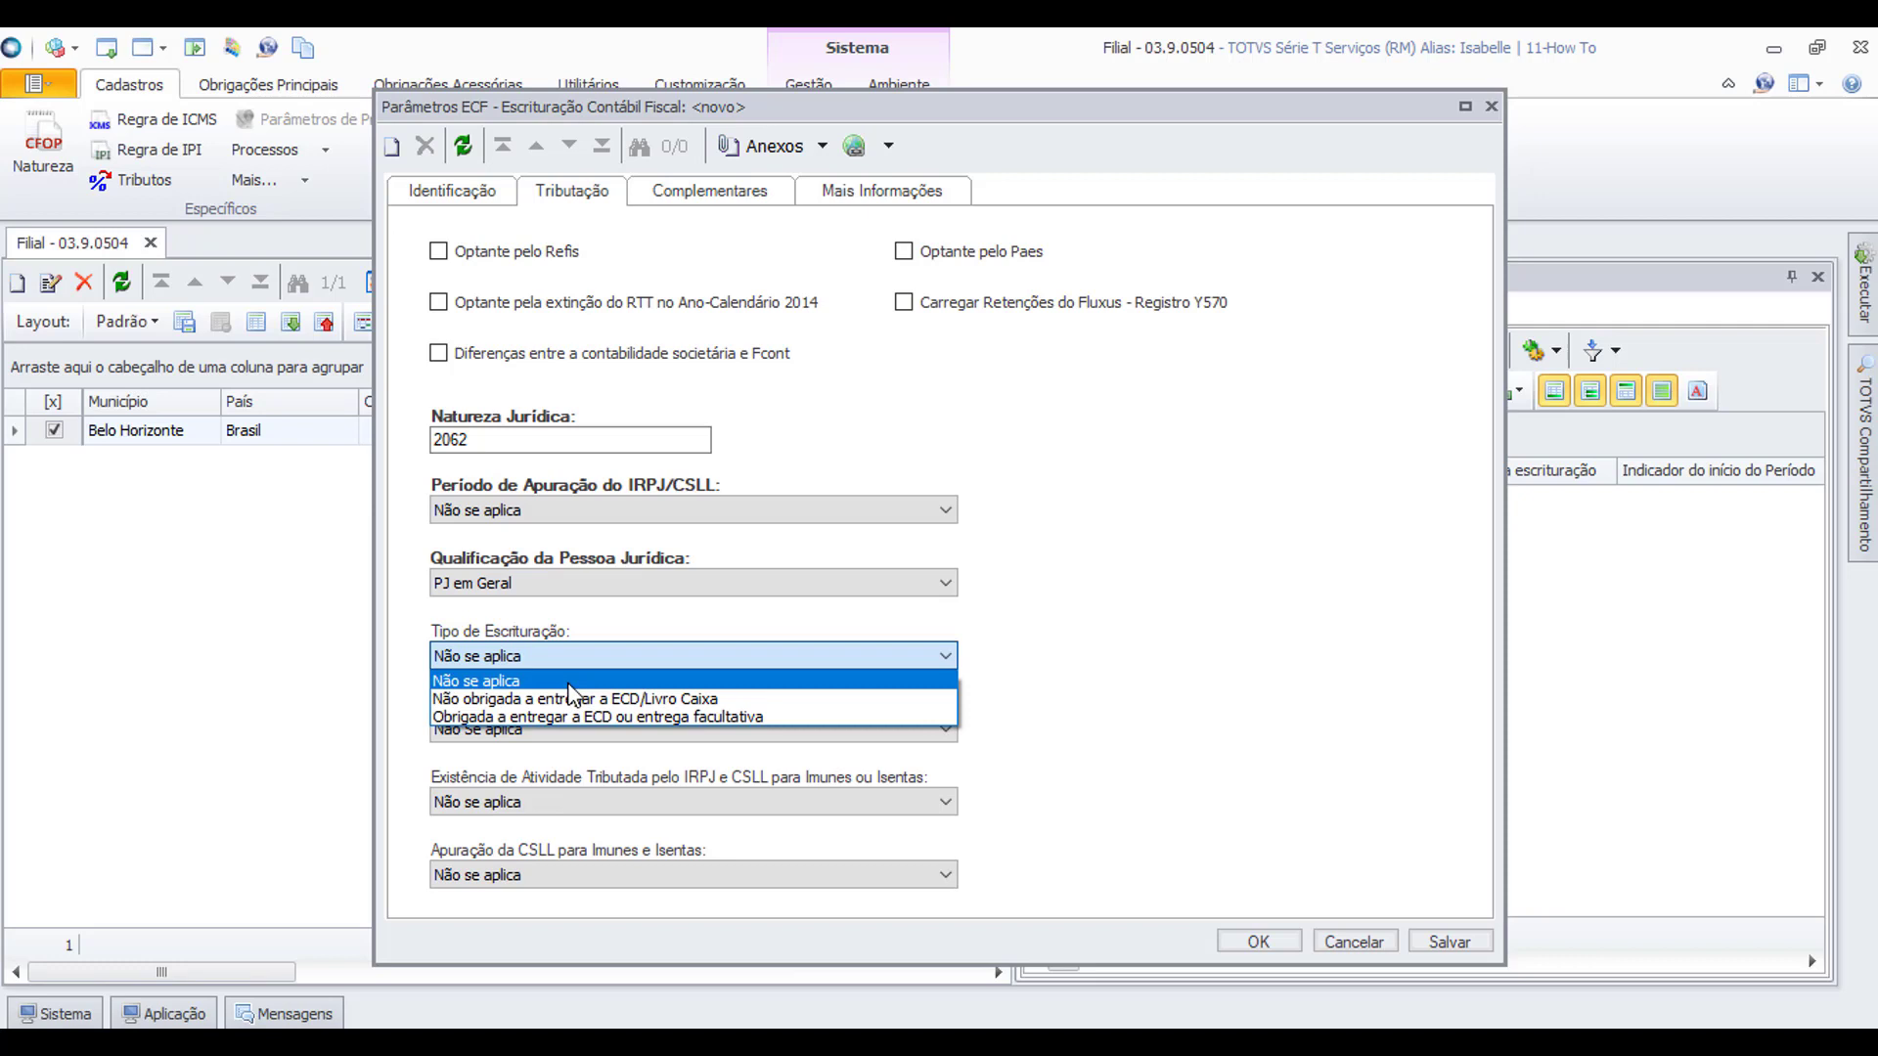
click(569, 682)
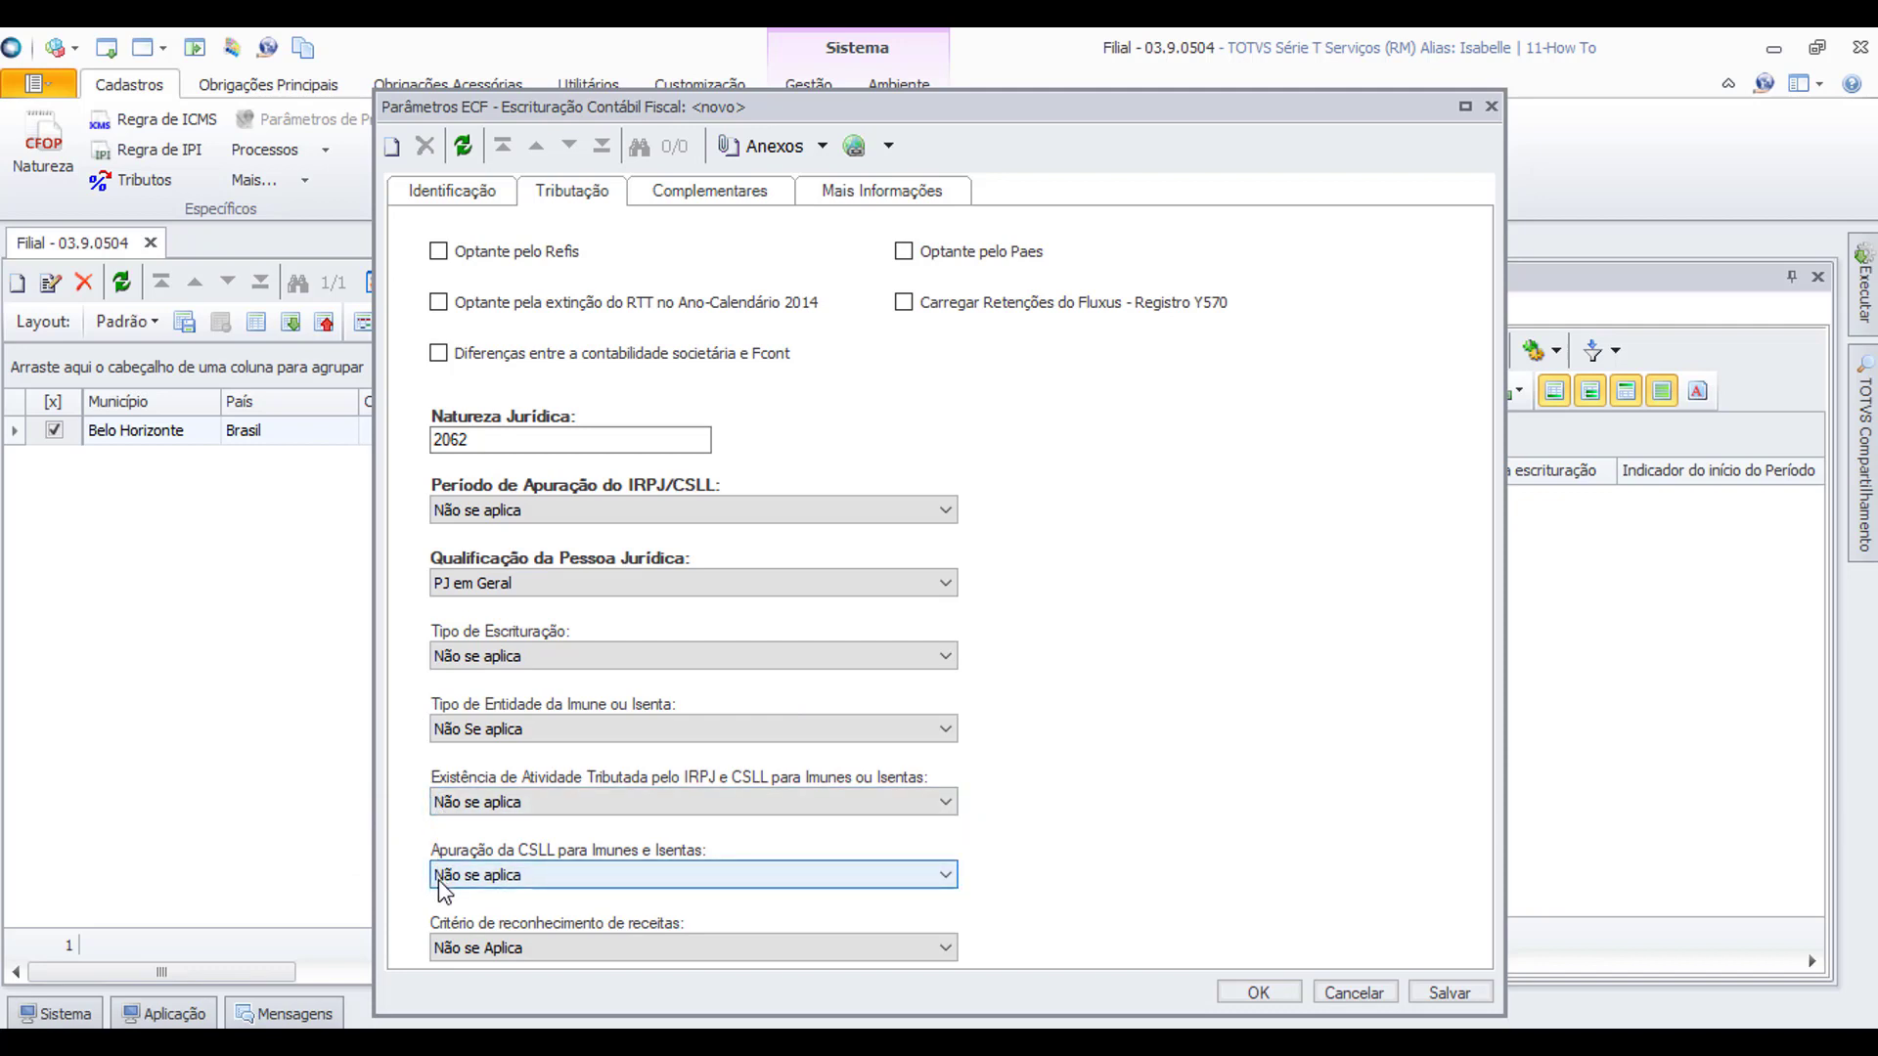
click(631, 957)
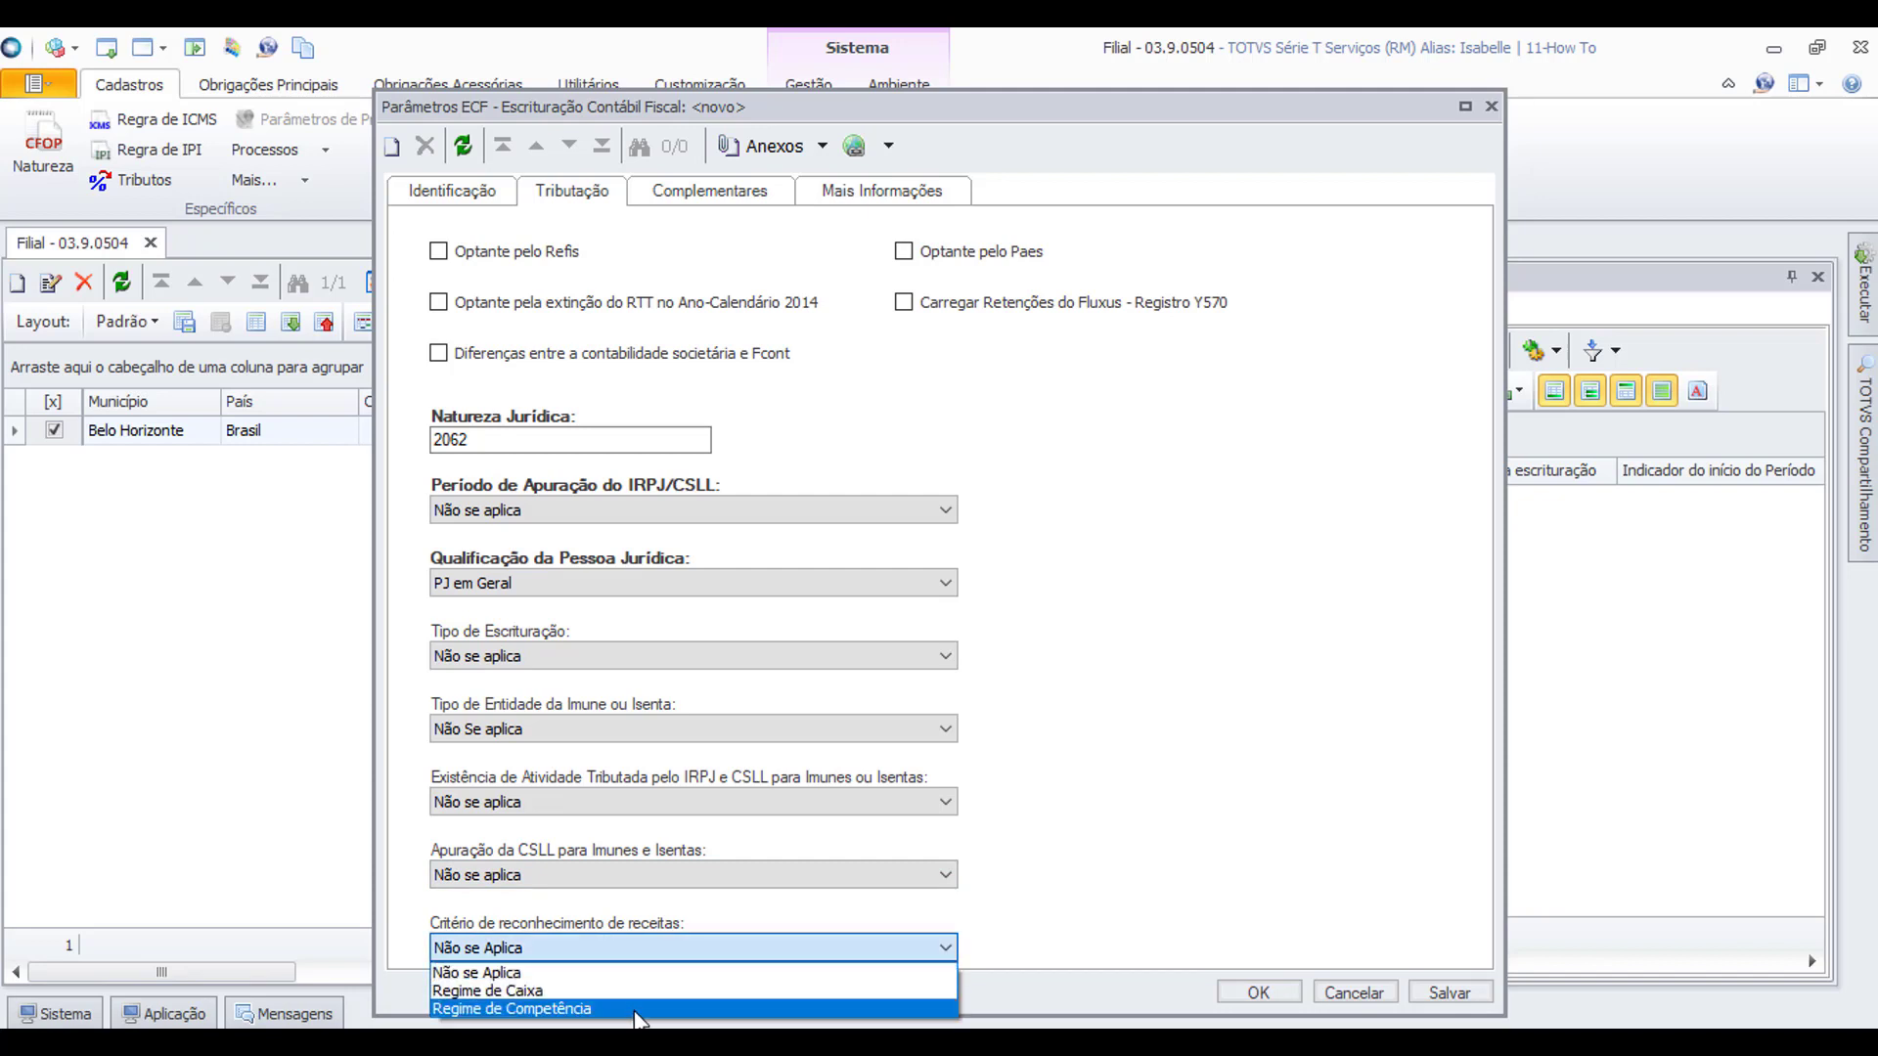
click(1097, 741)
click(694, 202)
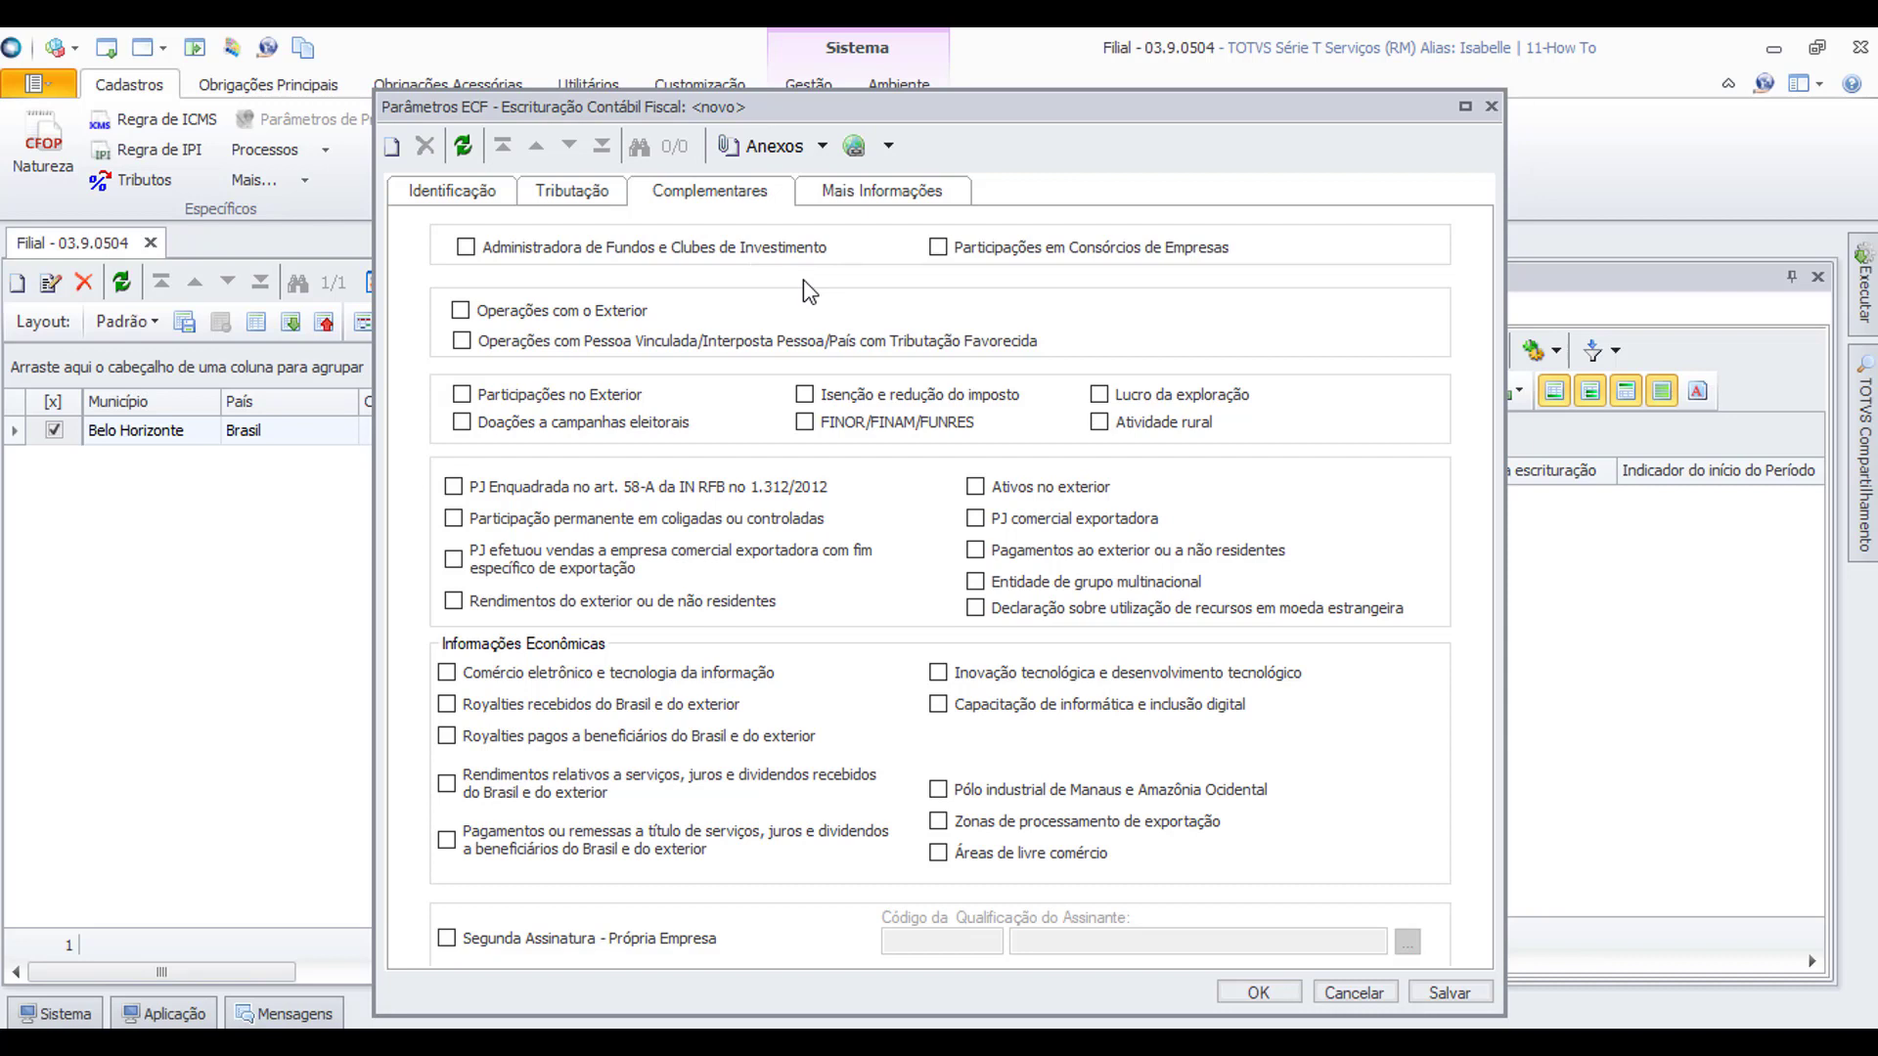
click(446, 939)
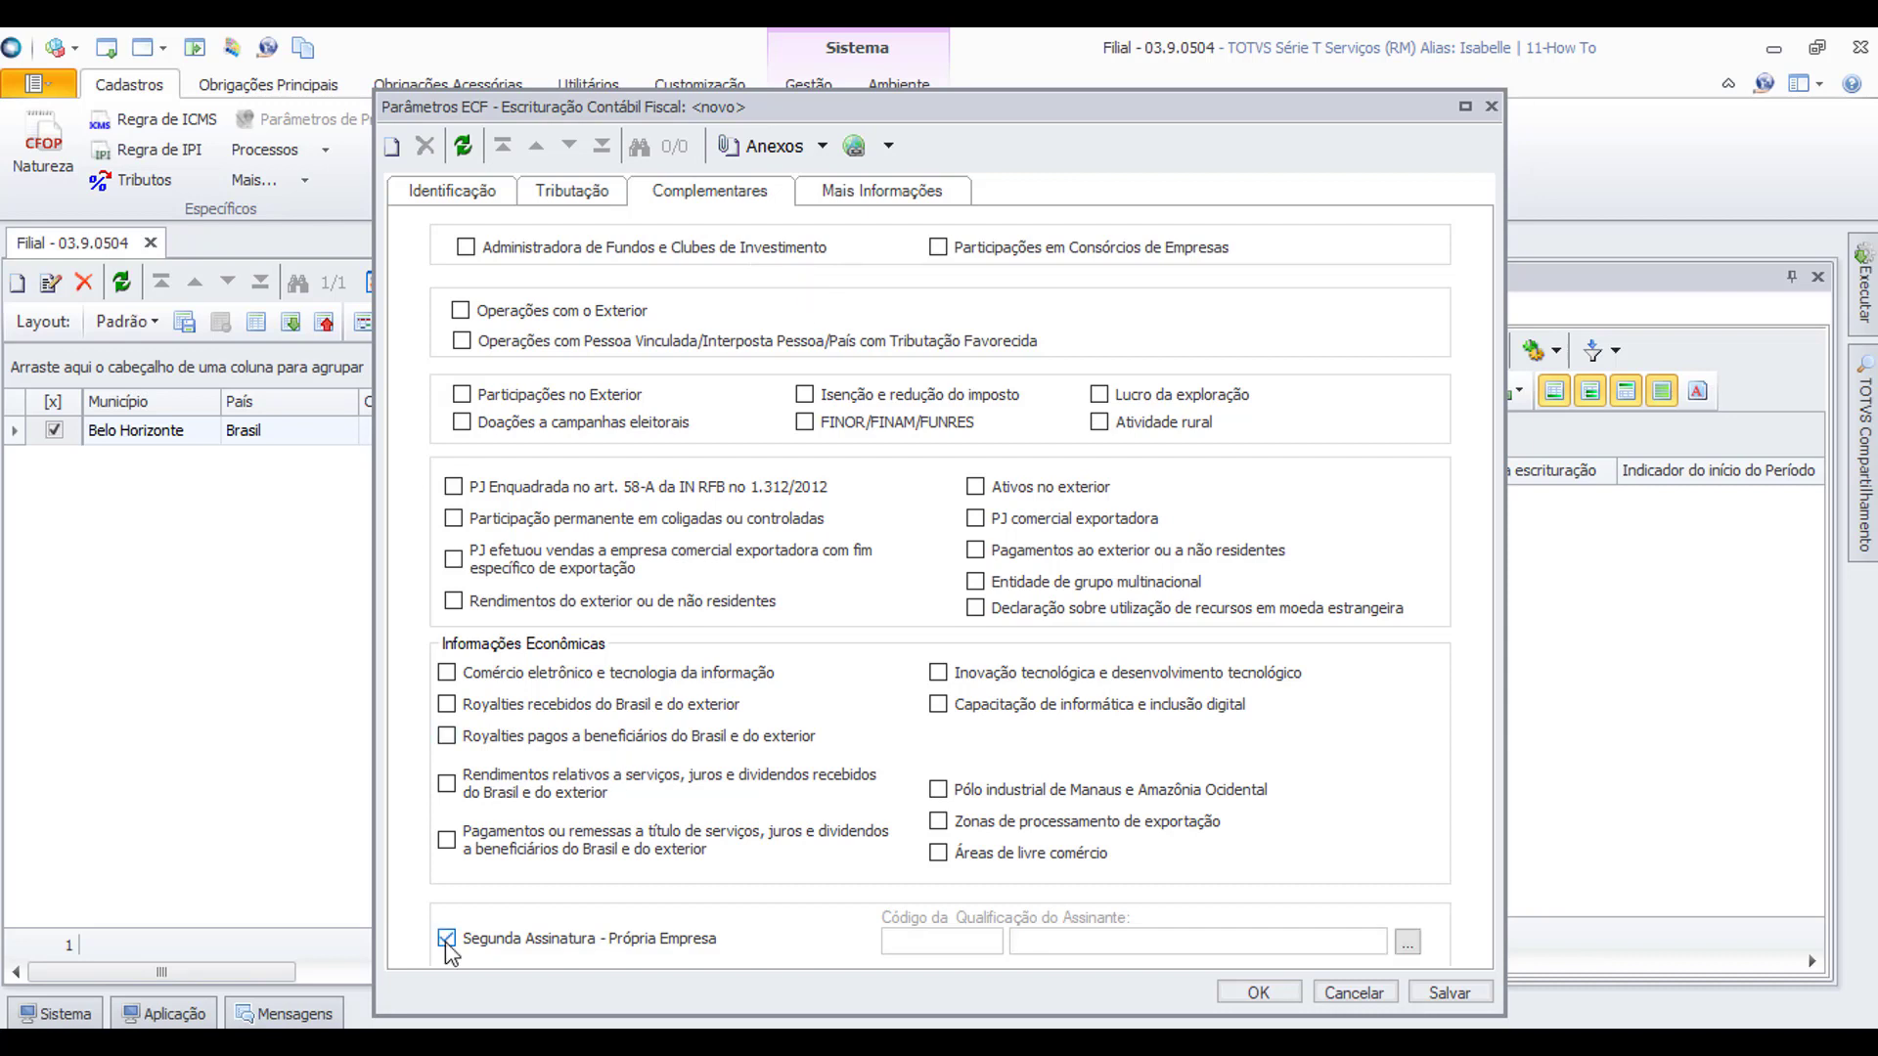
click(446, 939)
click(446, 939)
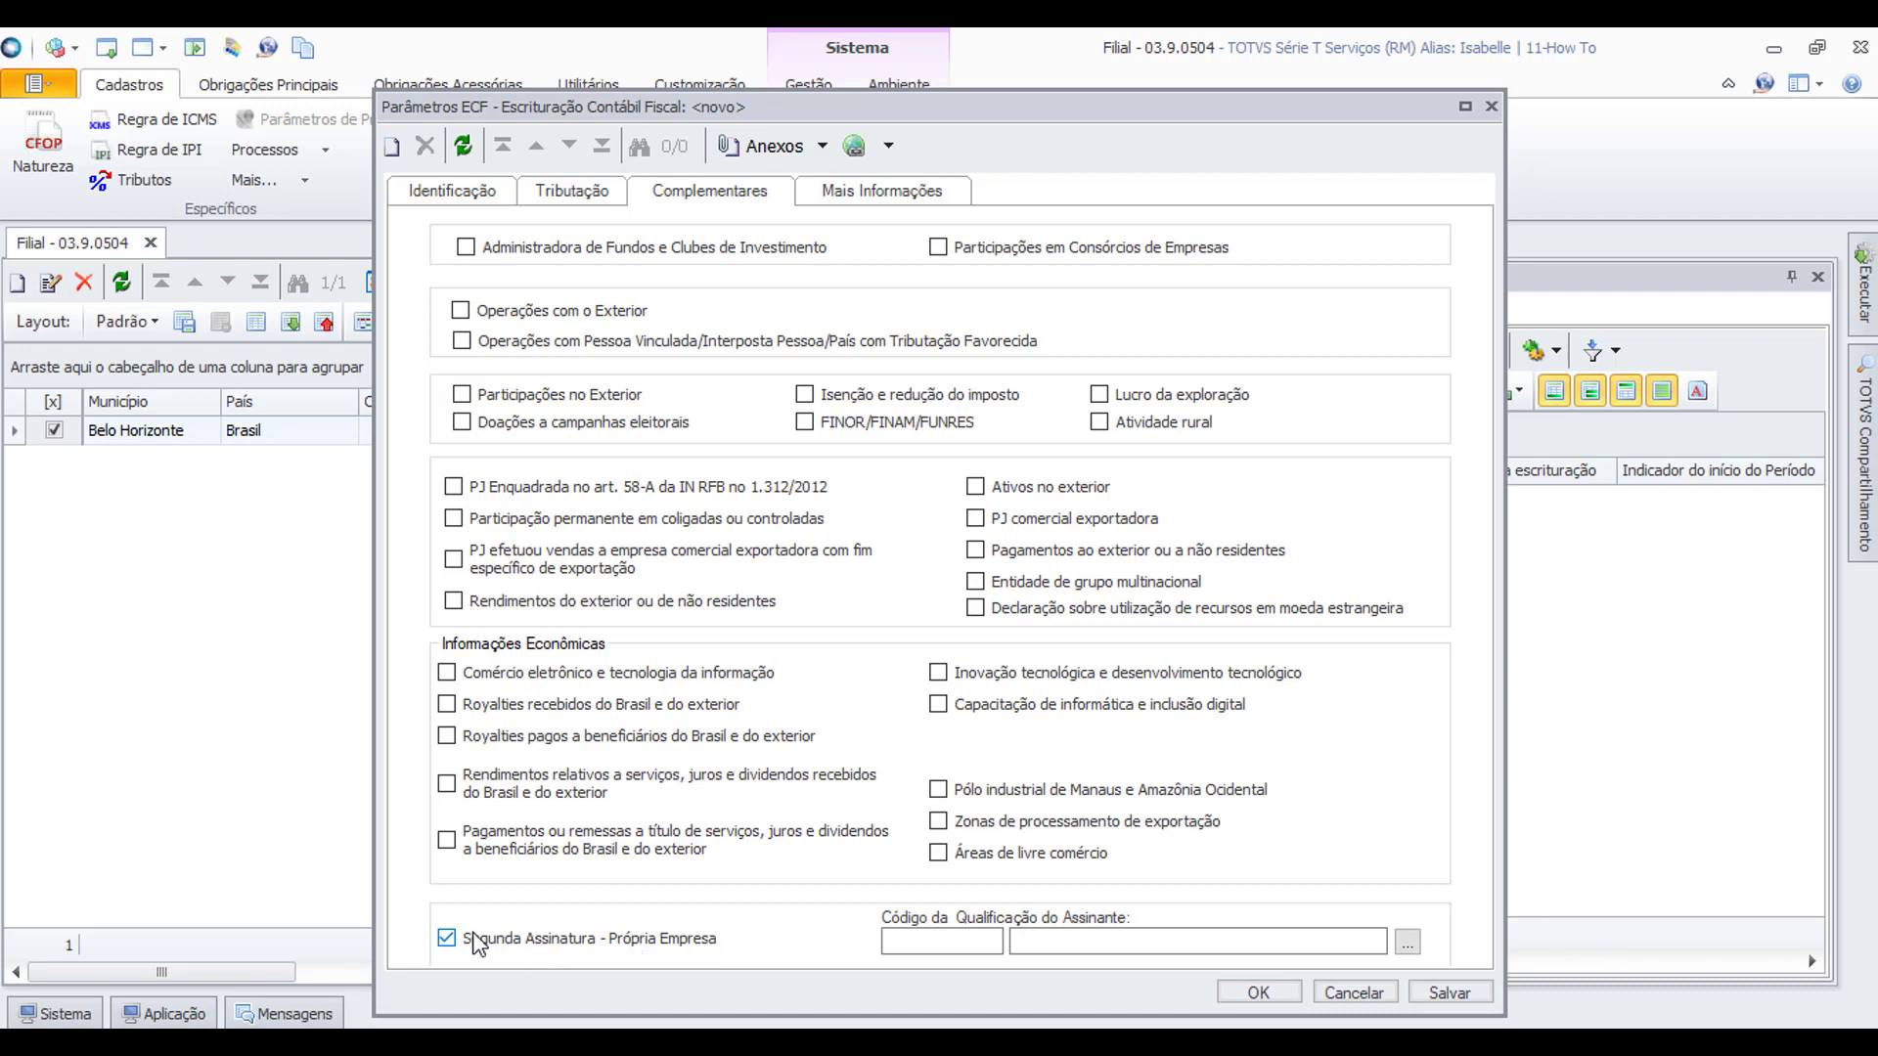
click(447, 938)
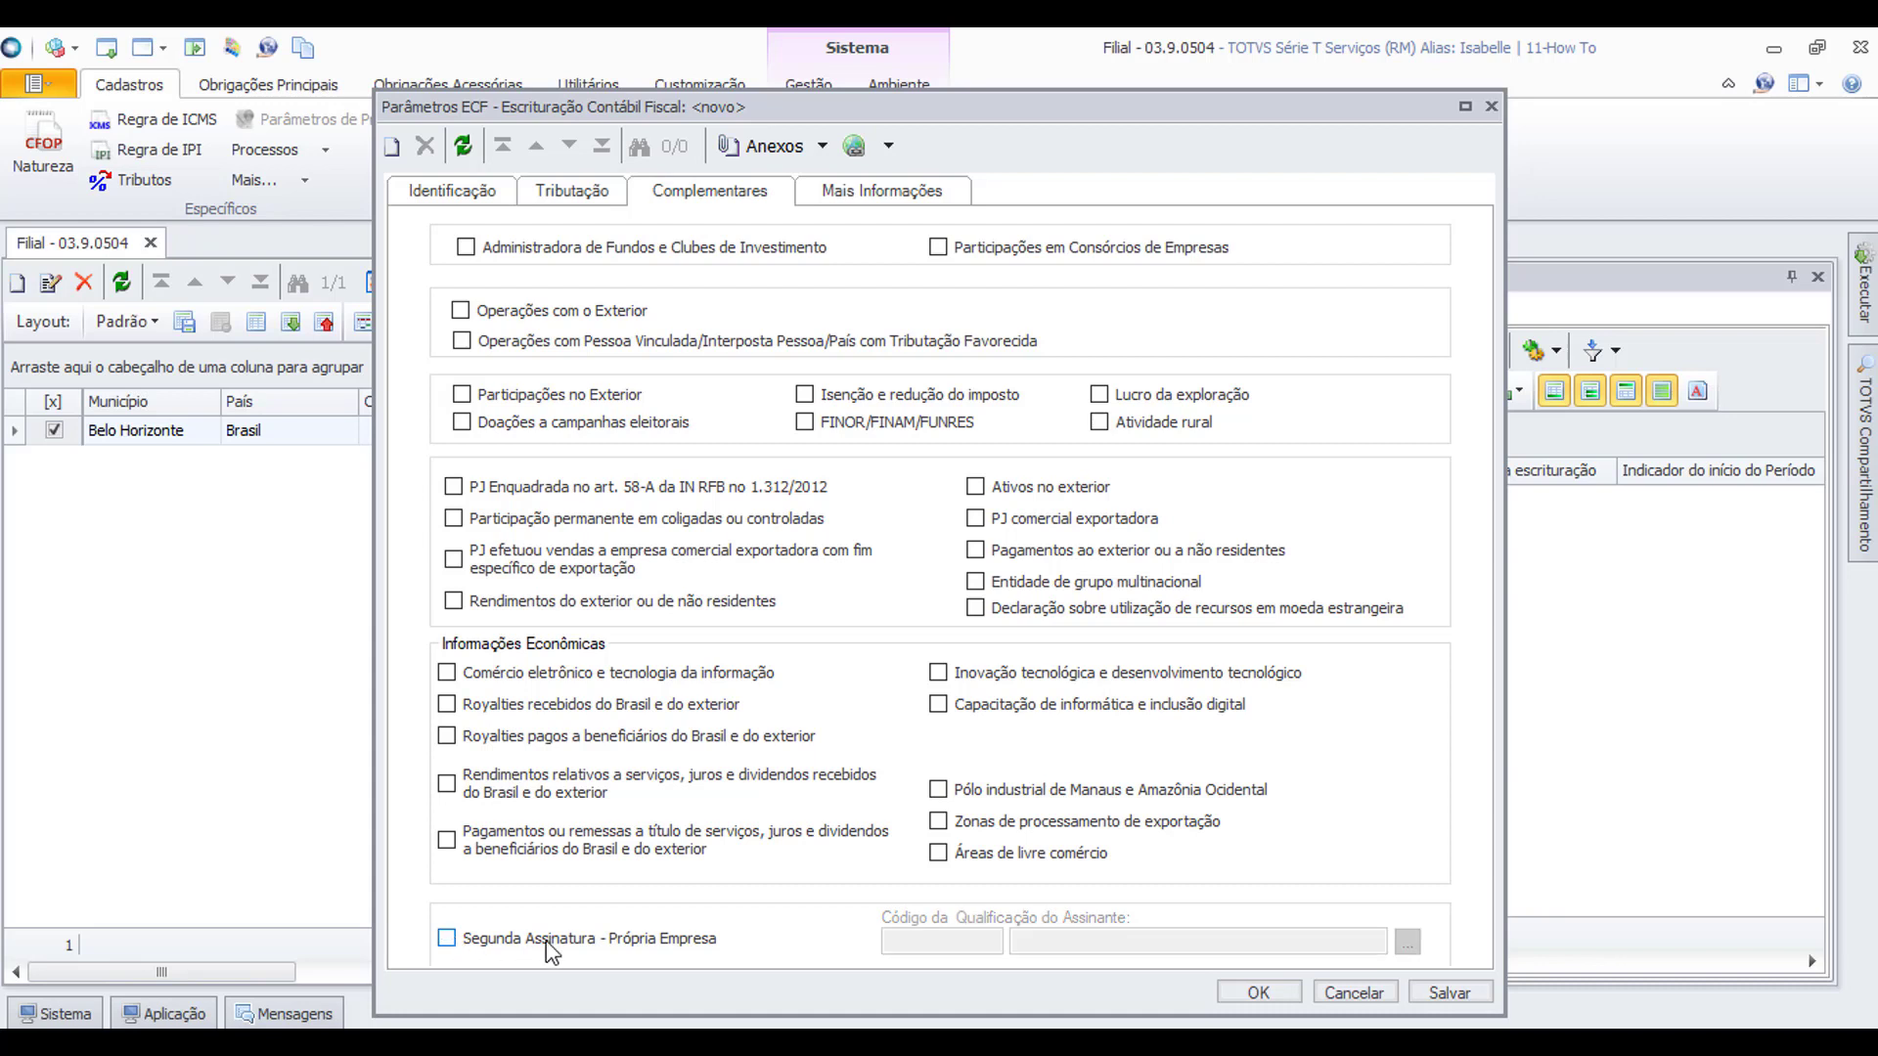
Mark the company as PJ habilitada no Repes, Recap, Padis and similar regimes, and save and close the ECF parameter record.
click(843, 201)
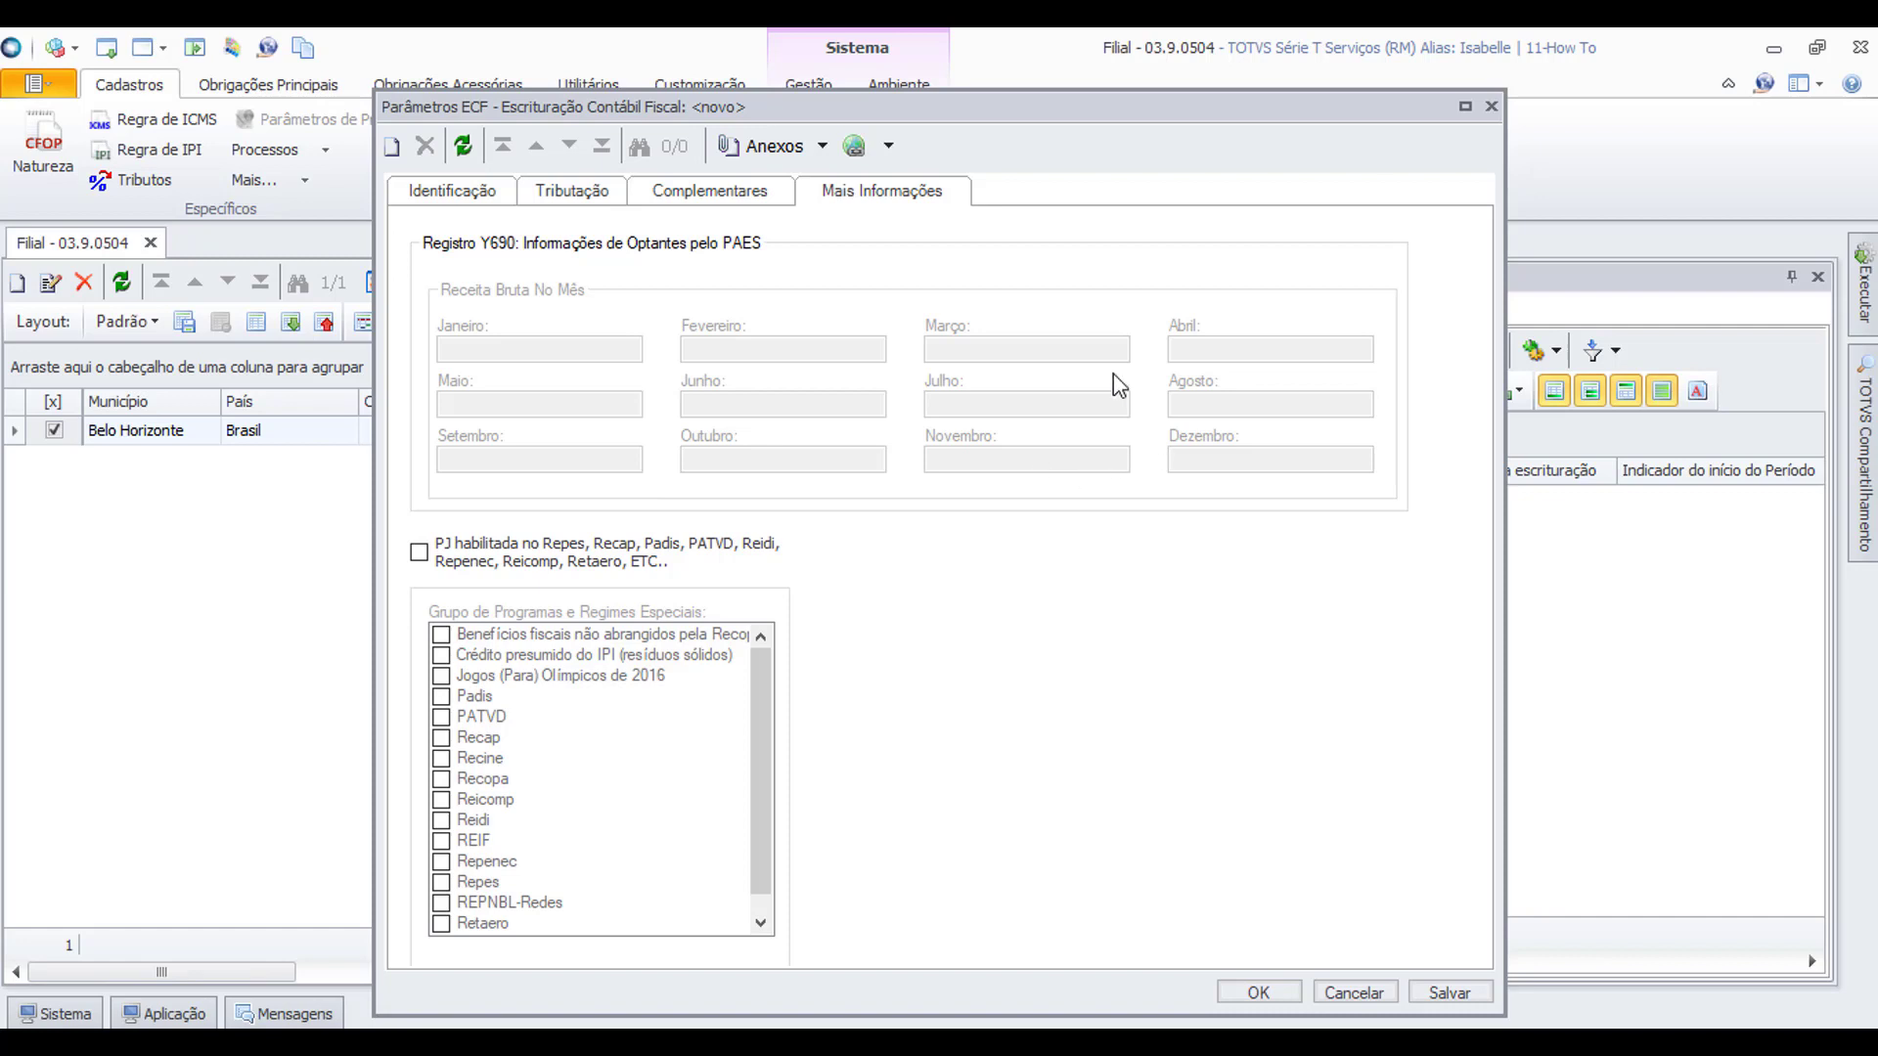
click(419, 553)
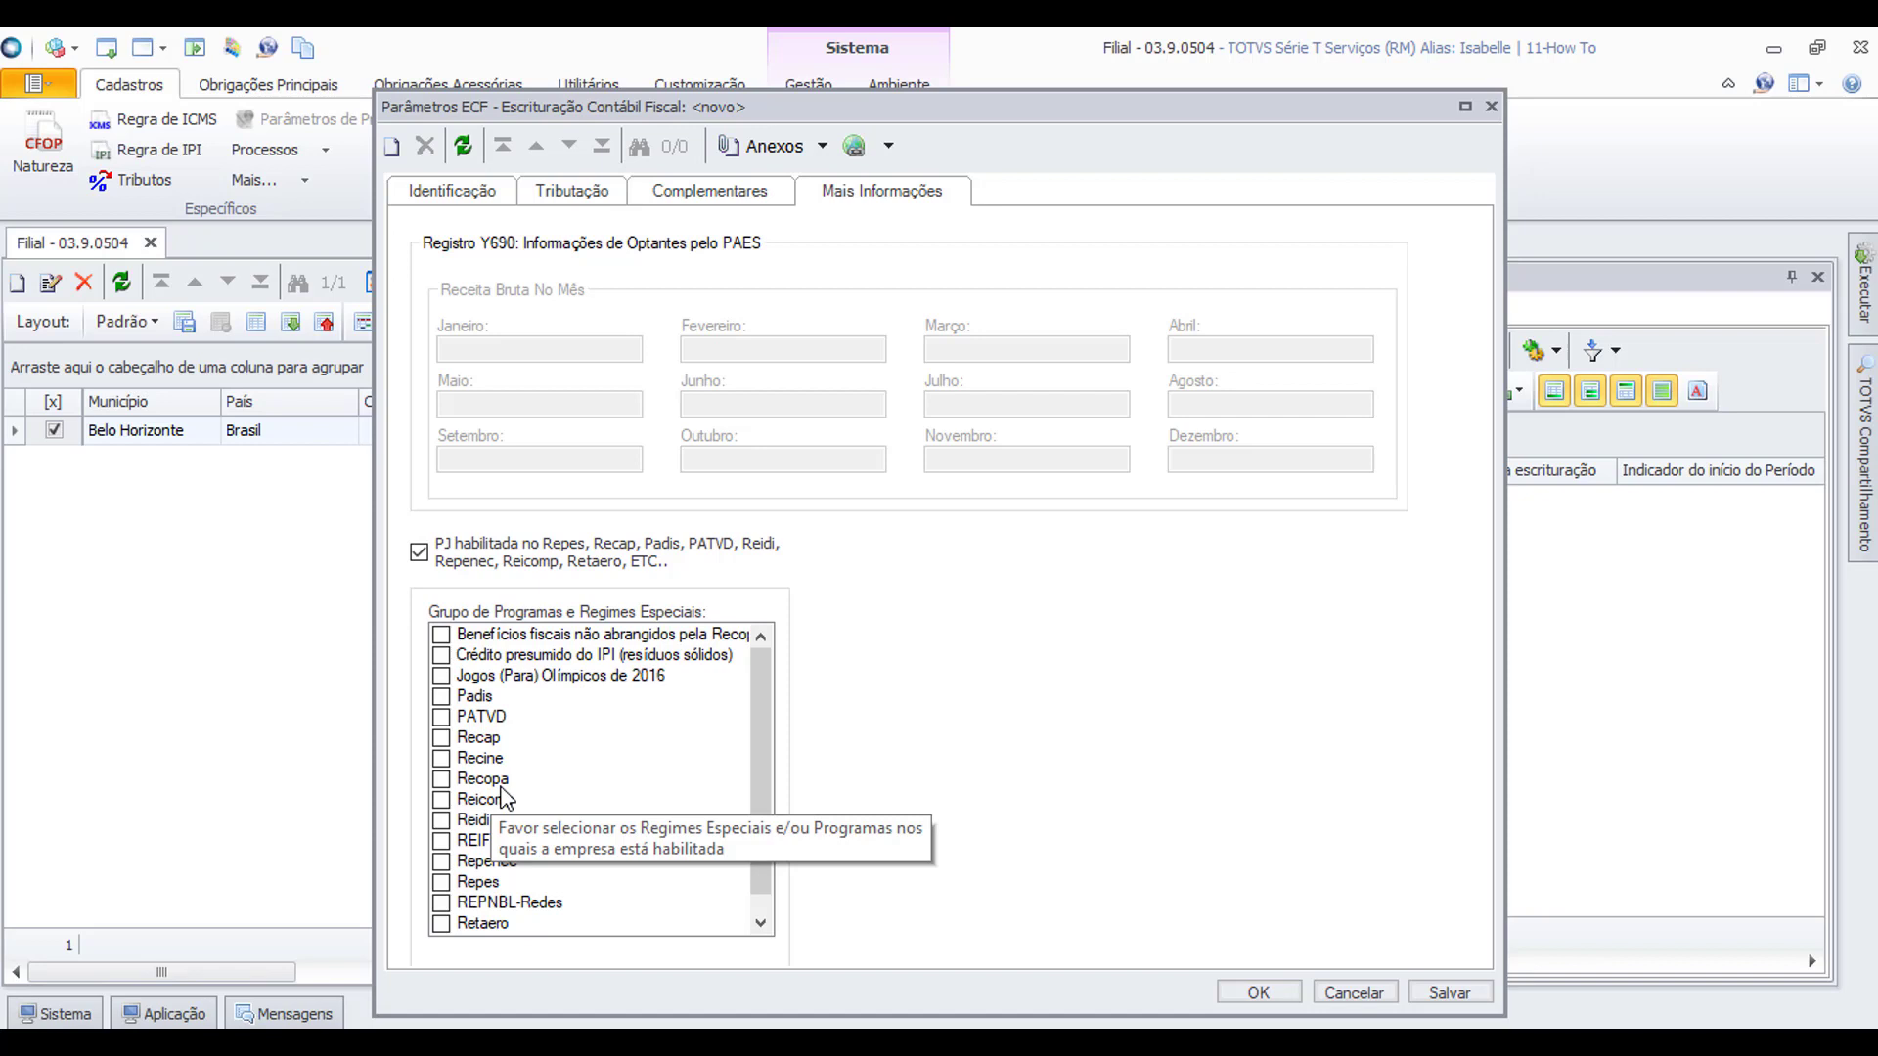
click(1449, 992)
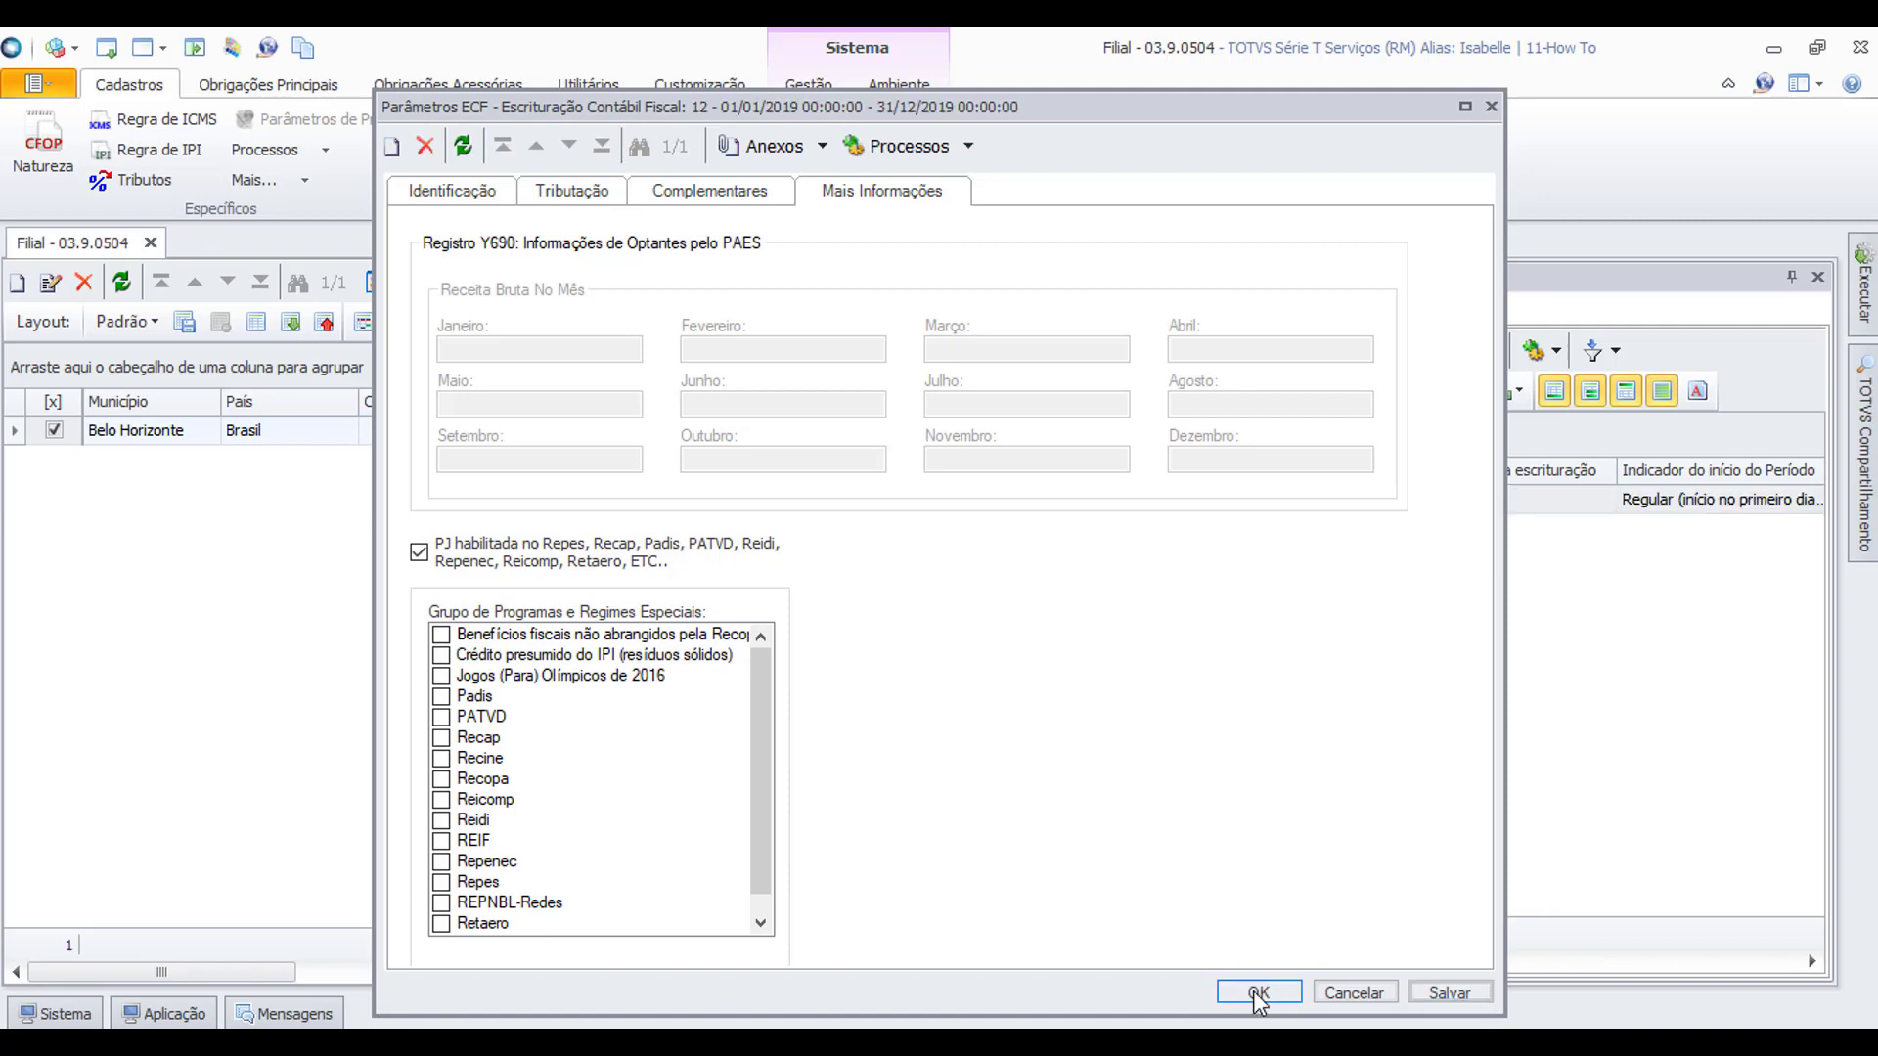
click(1259, 993)
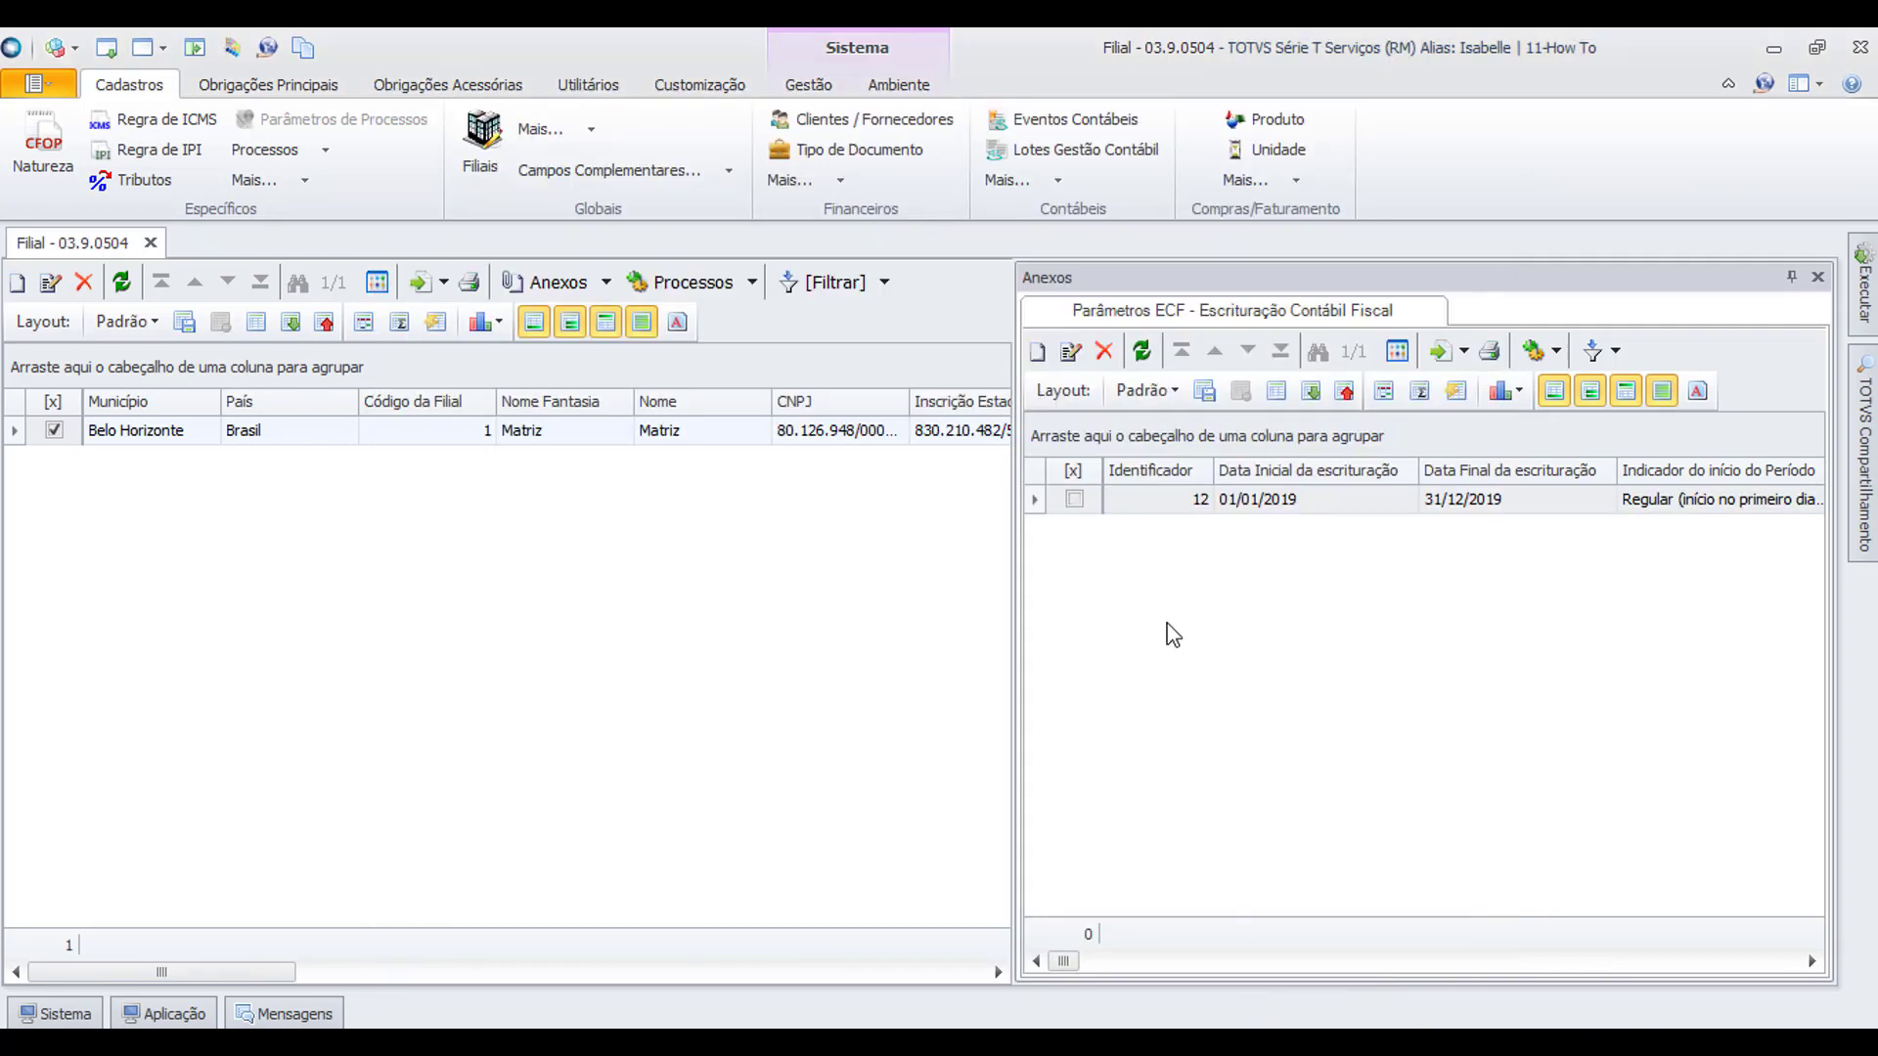